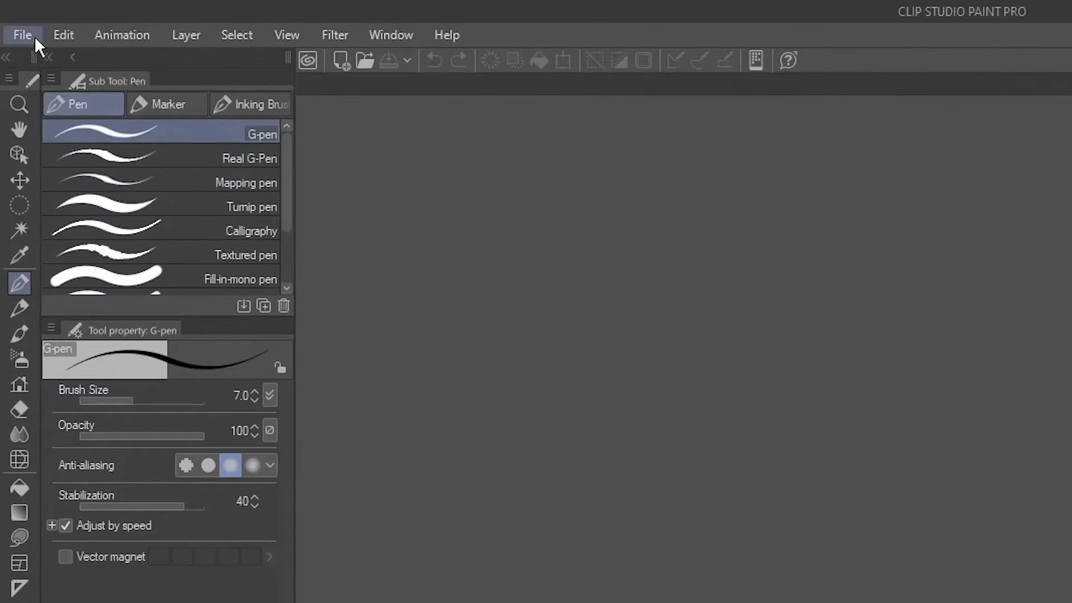
Step: Create a new colour illustration canvas of 3600 × 4800 px at 300 dpi
click(17, 20)
click(52, 60)
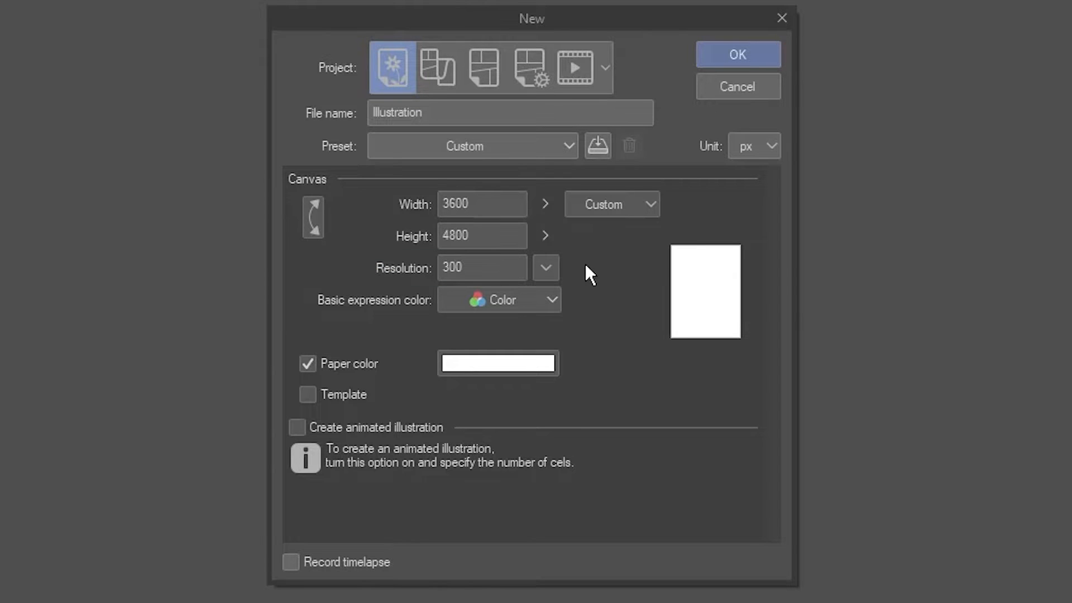
click(741, 51)
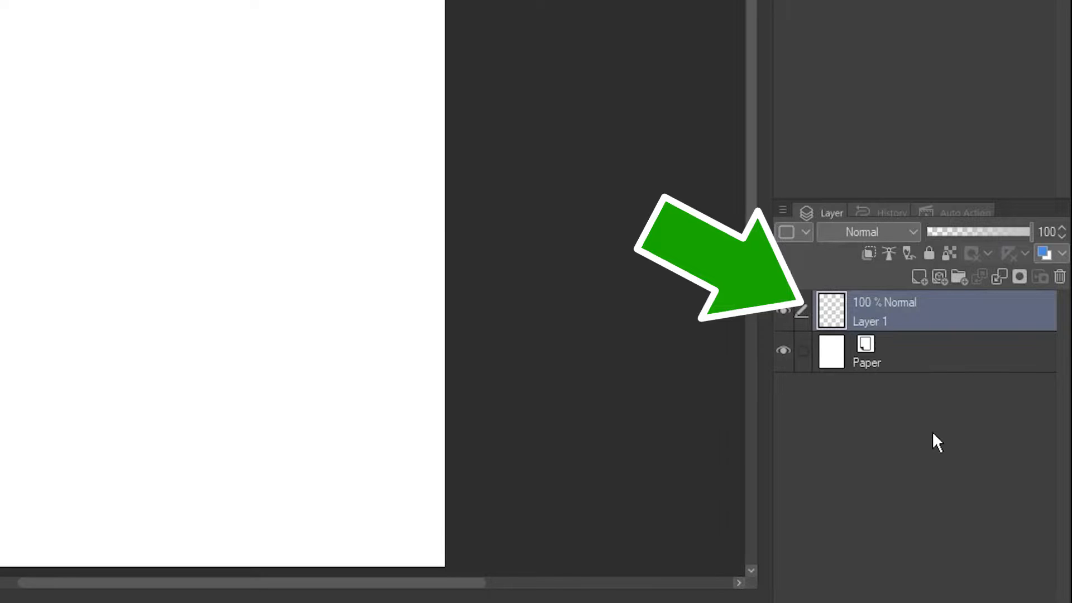
Step: Rename Layer 1 to Sketch
double_click(870, 323)
text(Sketch)
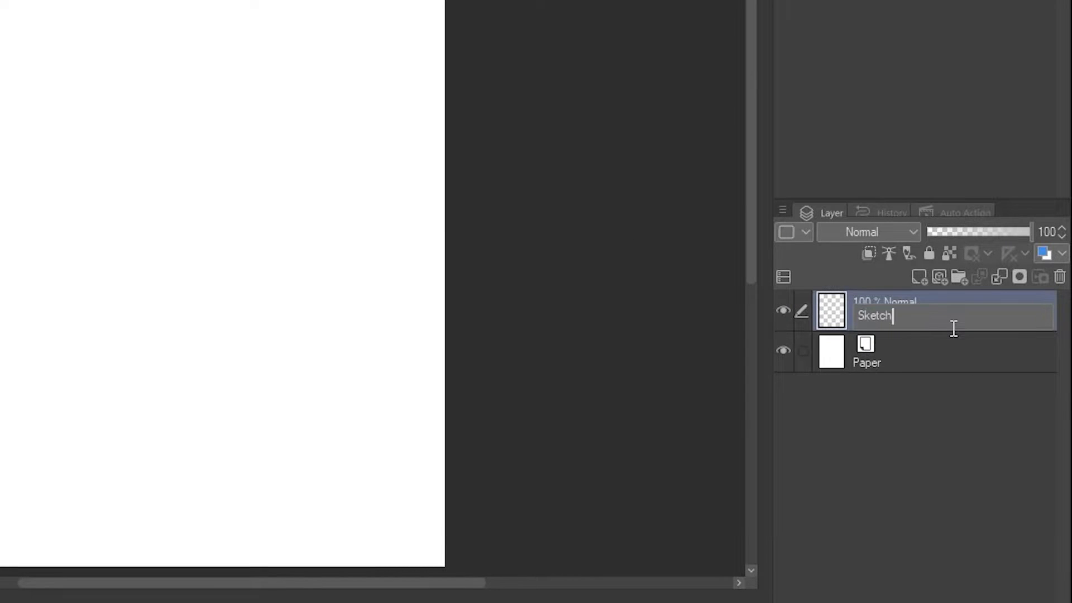
key(Return)
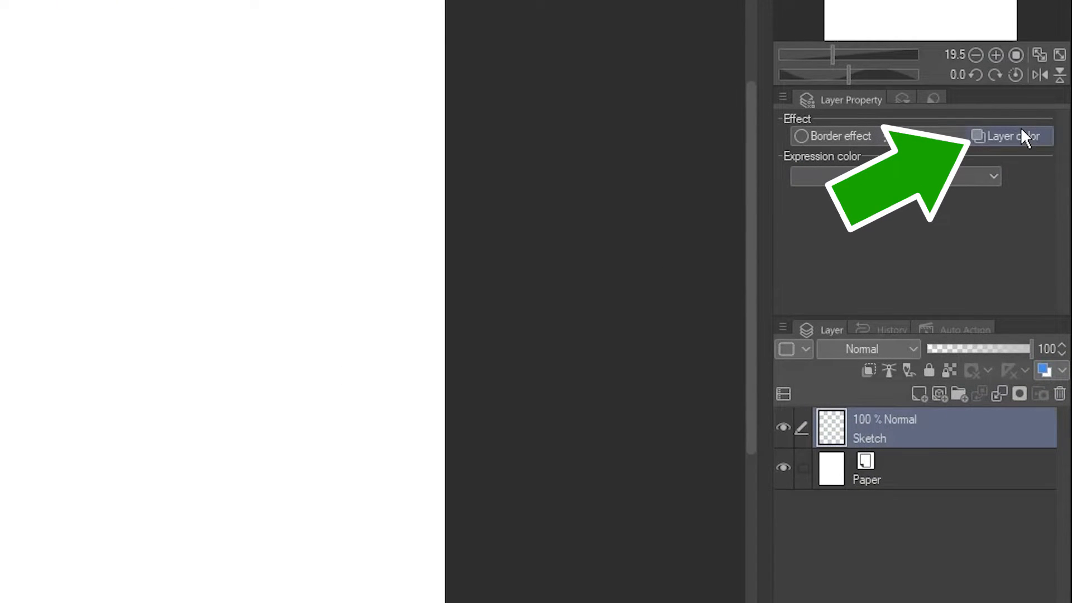
Step: Turn on the Layer color effect for the Sketch layer and set it as a draft layer
click(1047, 371)
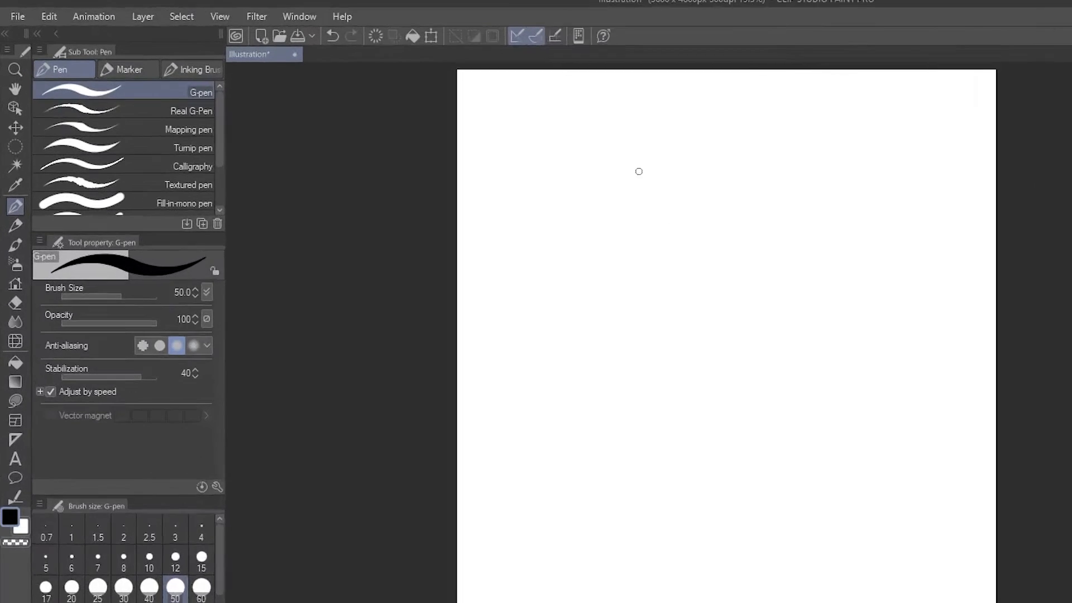
click(227, 20)
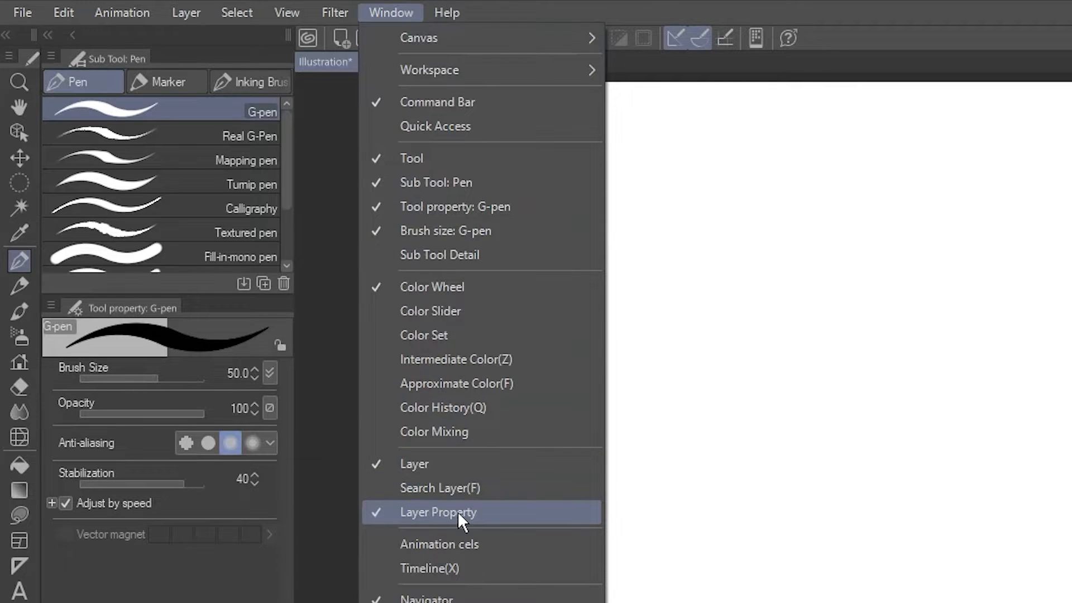
click(342, 511)
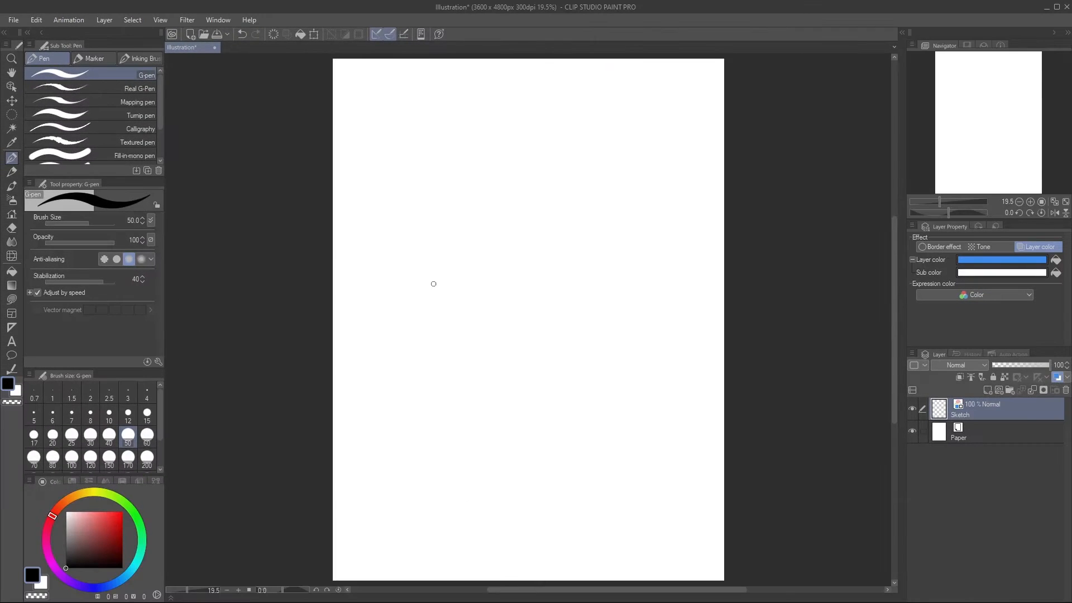
mouse_move(467, 266)
mouse_down()
mouse_move(441, 283)
mouse_move(584, 307)
mouse_move(607, 374)
mouse_move(637, 356)
mouse_up()
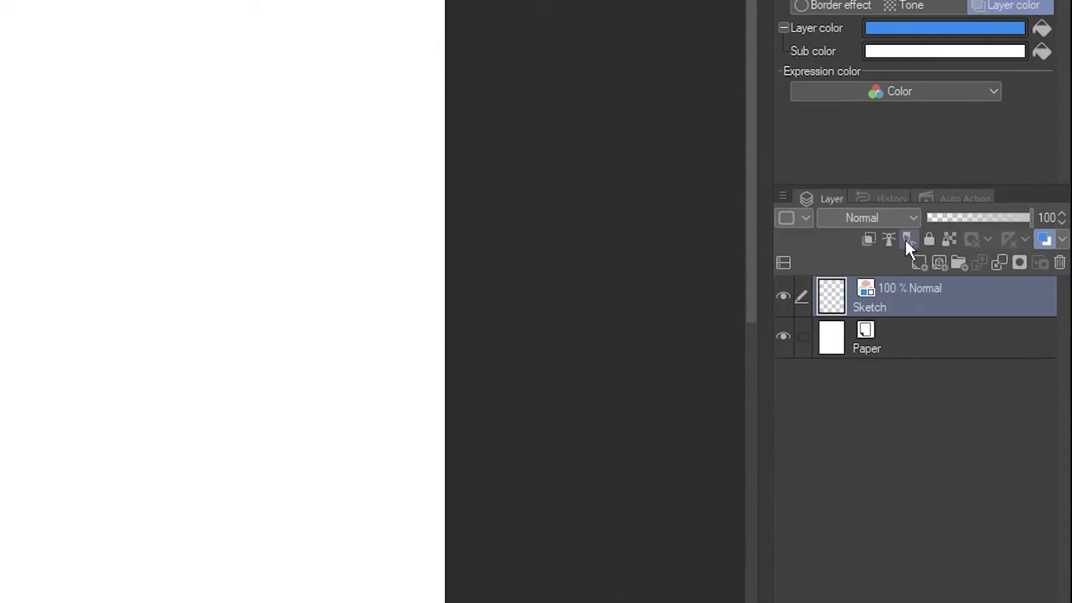
click(905, 239)
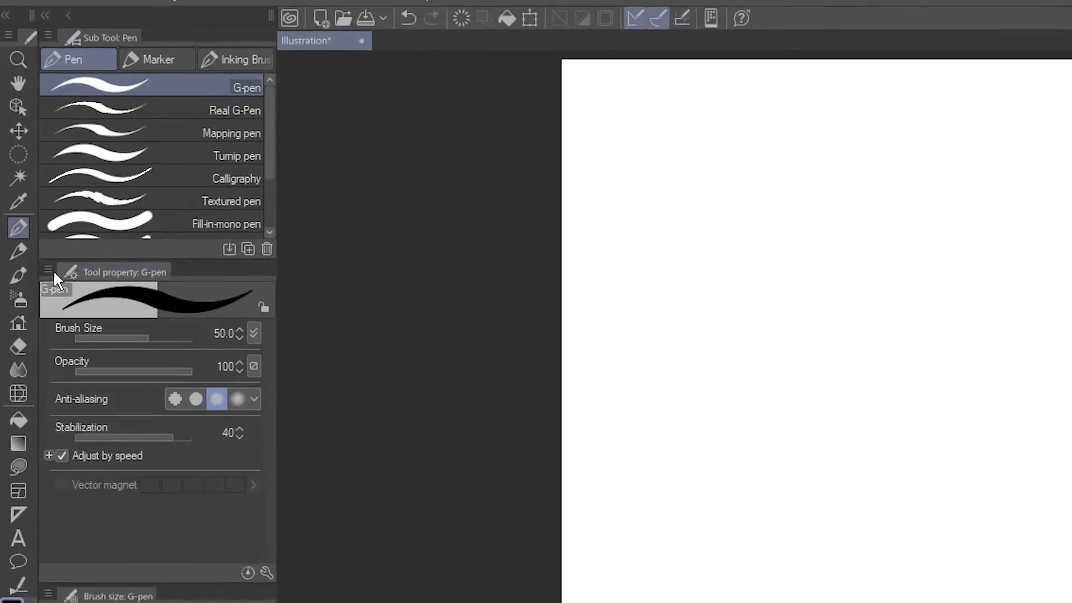
Step: Rough out a sea horse's head, neck, blocky chest and S-curved body using the Pencil at brush size 50
click(28, 260)
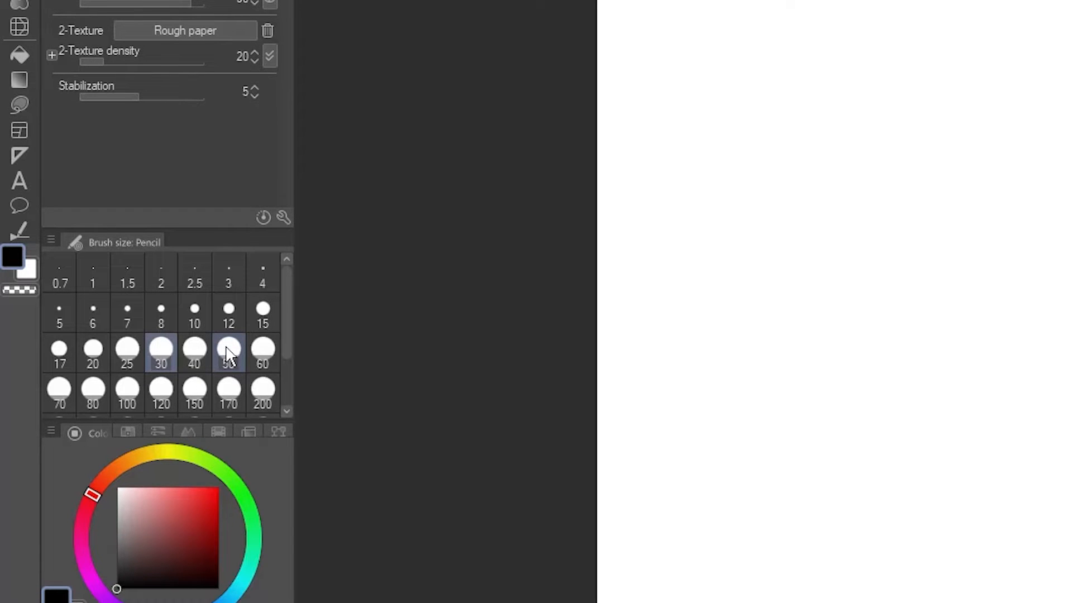
click(228, 354)
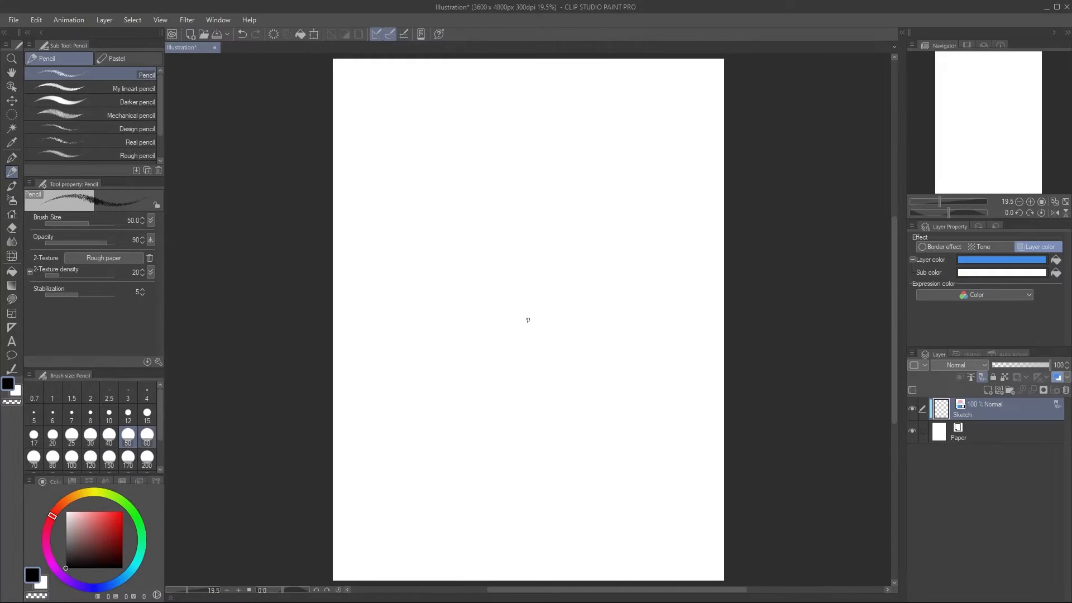
drag(541, 114, 595, 196)
mouse_move(534, 226)
mouse_down()
mouse_move(495, 270)
mouse_move(490, 450)
mouse_up()
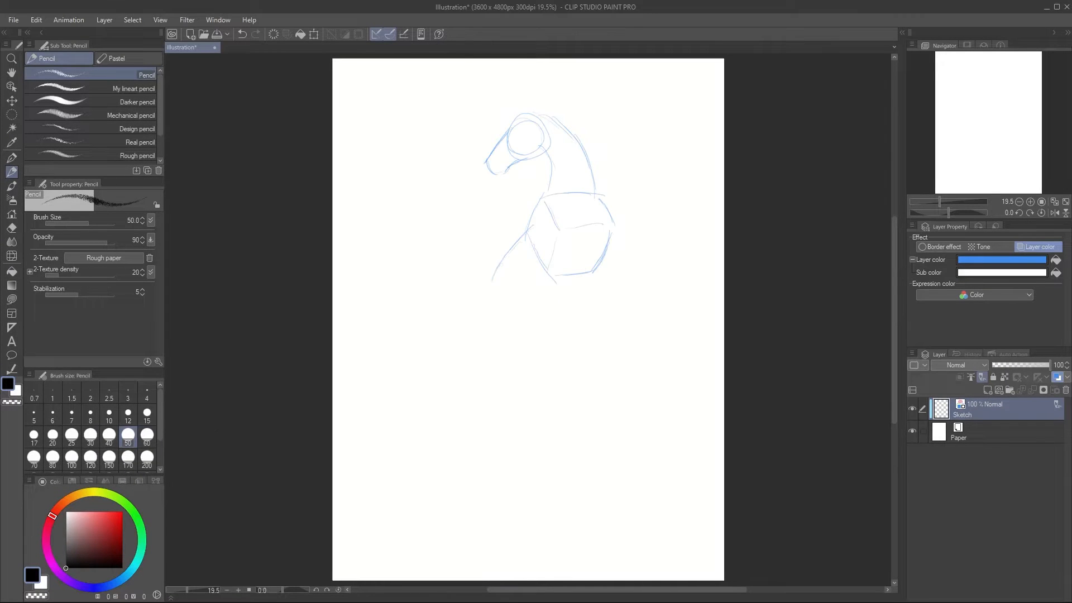
drag(555, 316, 604, 474)
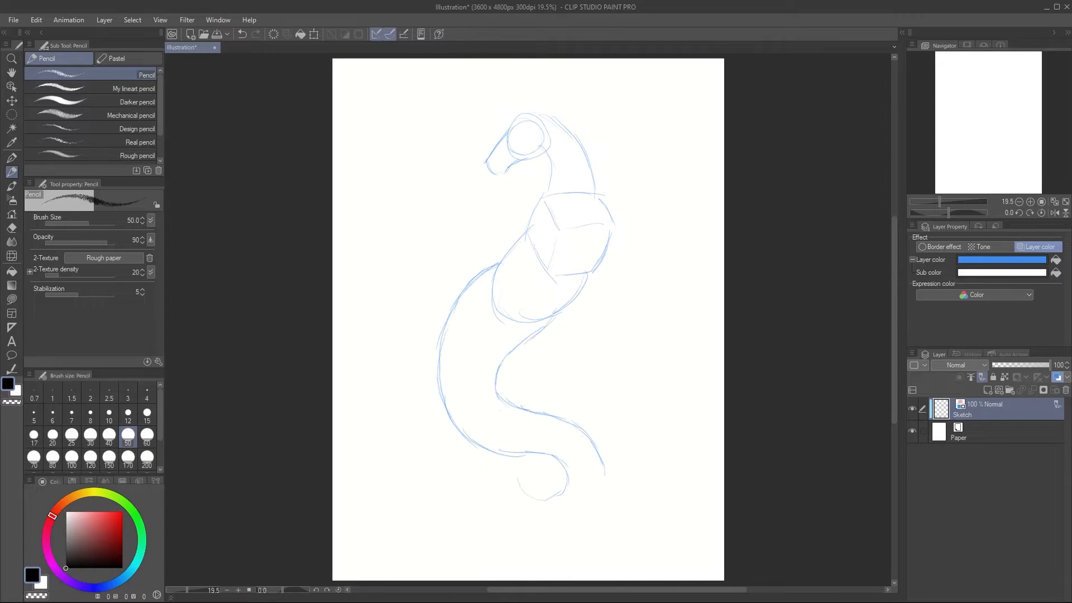
Step: Sketch the coiled tail with its curling tail fin and the two bent forelegs, adding webbed fins on the nearer hoof
mouse_move(544, 379)
mouse_down()
mouse_move(604, 475)
mouse_move(645, 411)
mouse_up()
drag(619, 375, 592, 476)
drag(577, 251, 613, 274)
drag(532, 216, 537, 286)
drag(609, 241, 640, 213)
drag(598, 279, 585, 337)
drag(619, 270, 615, 330)
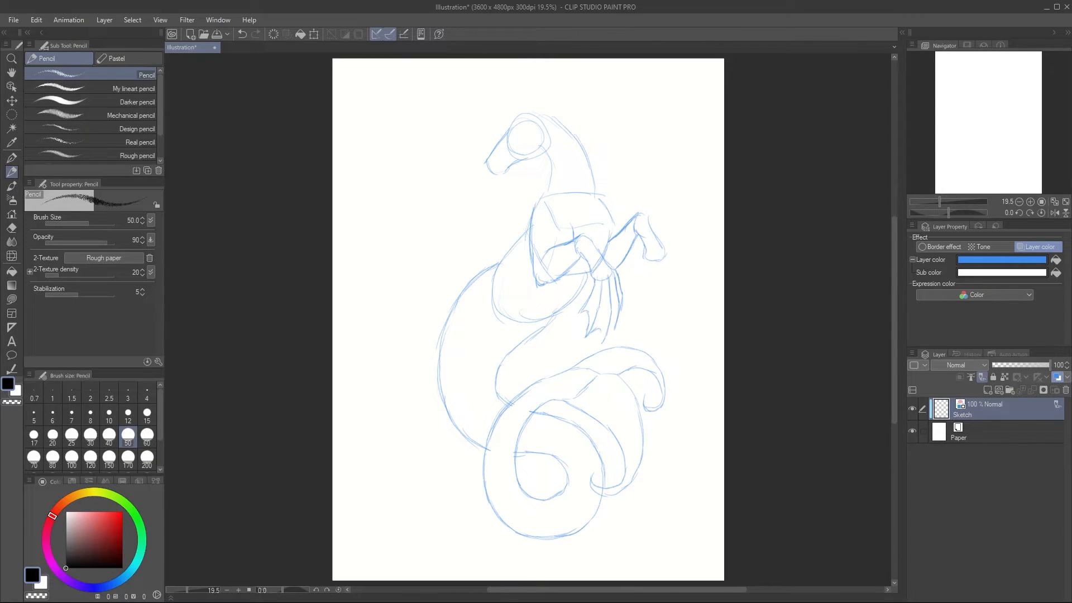
Step: Add the second foreleg's fin, the face and ear details, and the spiky fins along the back and belly
drag(664, 257, 628, 300)
mouse_move(509, 130)
mouse_down()
mouse_move(485, 161)
mouse_move(544, 196)
mouse_up()
drag(526, 114, 535, 116)
drag(410, 270, 468, 287)
drag(457, 305, 382, 304)
mouse_move(448, 317)
mouse_down()
mouse_move(379, 346)
mouse_move(428, 386)
mouse_up()
drag(527, 339, 574, 331)
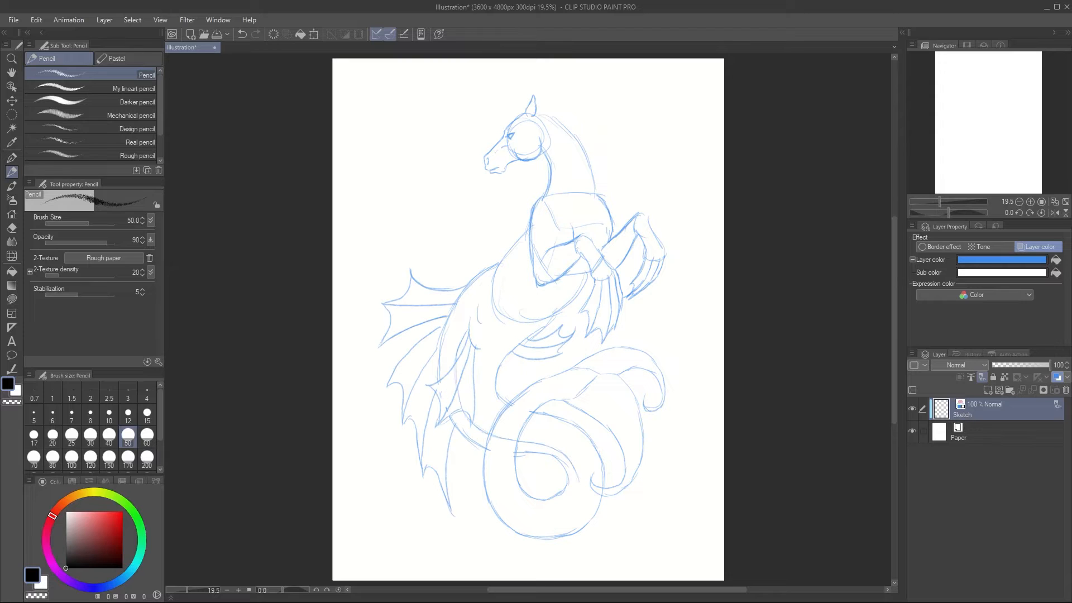
Step: Draw the spiky fins around the tail coil and the ribs and edges of the large tail fin
drag(515, 441, 579, 484)
drag(603, 441, 609, 466)
drag(475, 477, 491, 537)
drag(550, 557, 597, 527)
drag(574, 400, 593, 486)
drag(621, 373, 645, 409)
mouse_move(589, 388)
mouse_down()
mouse_move(646, 429)
mouse_move(643, 466)
mouse_move(646, 428)
mouse_up()
drag(645, 429, 630, 484)
mouse_move(593, 369)
mouse_down()
mouse_move(639, 361)
mouse_move(657, 376)
mouse_up()
Step: Sketch the wavy mane flowing above the head and behind the neck, filling it with inner hair strands
mouse_move(561, 189)
mouse_down()
mouse_move(579, 223)
mouse_move(452, 213)
mouse_up()
drag(551, 106, 600, 77)
drag(513, 89, 460, 117)
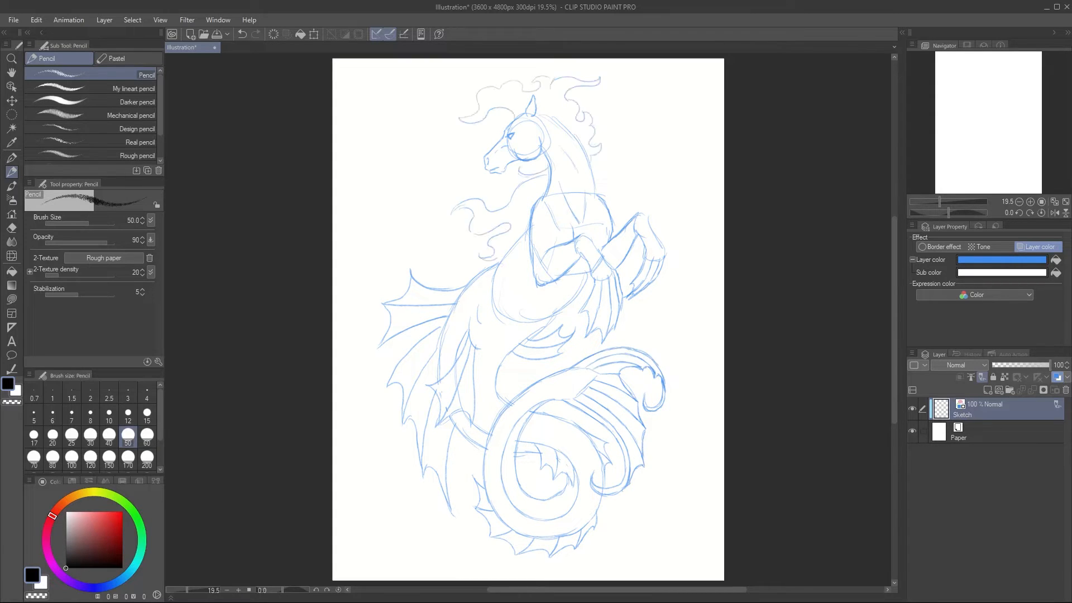
drag(599, 85, 578, 122)
drag(520, 106, 461, 122)
drag(550, 78, 535, 90)
drag(548, 180, 466, 214)
mouse_move(545, 190)
mouse_down()
mouse_move(472, 228)
mouse_move(490, 240)
mouse_up()
drag(523, 228, 489, 259)
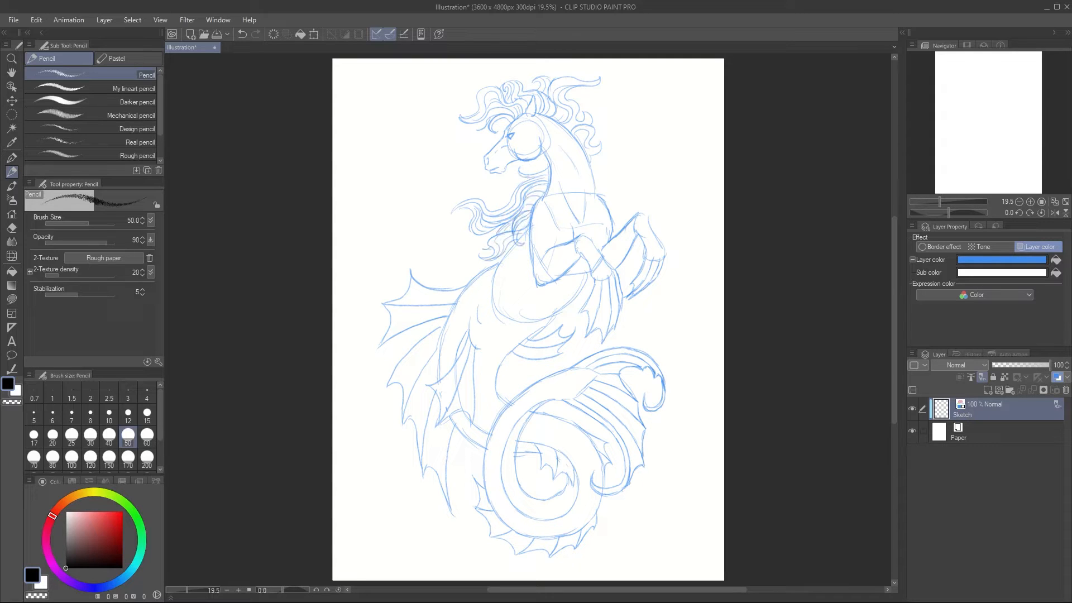
Step: Refine the neck, torso and tail contours and strengthen the ribs of the back fins
drag(563, 111, 579, 126)
drag(587, 274, 508, 356)
drag(482, 274, 439, 380)
drag(454, 423, 486, 449)
drag(531, 384, 485, 481)
drag(468, 343, 436, 420)
drag(445, 324, 389, 380)
drag(473, 347, 473, 419)
drag(456, 302, 385, 305)
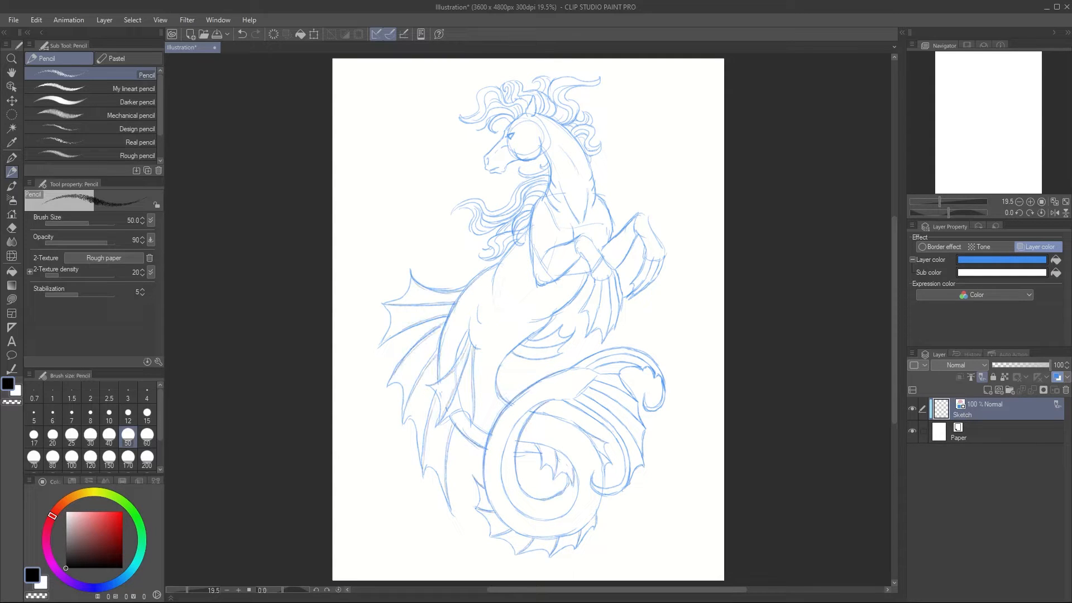
Step: Reinforce the foreleg fins, muzzle, shoulder and inner tail coil lines to finish the sketch
drag(598, 281, 581, 313)
drag(611, 279, 604, 341)
drag(533, 242, 550, 276)
drag(508, 133, 484, 159)
drag(485, 167, 513, 162)
drag(601, 215, 604, 249)
drag(468, 326, 456, 361)
drag(517, 442, 569, 459)
drag(553, 399, 500, 470)
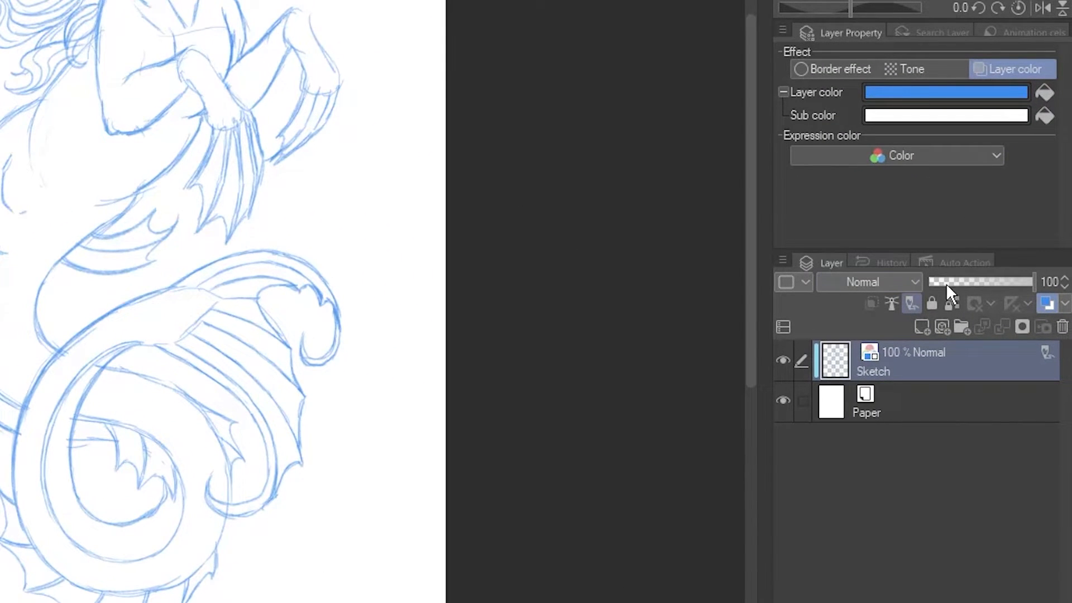
Step: Lower the Sketch layer's opacity to 35% and add a layer named Lineart above it, ready for the G-pen
drag(947, 285, 966, 286)
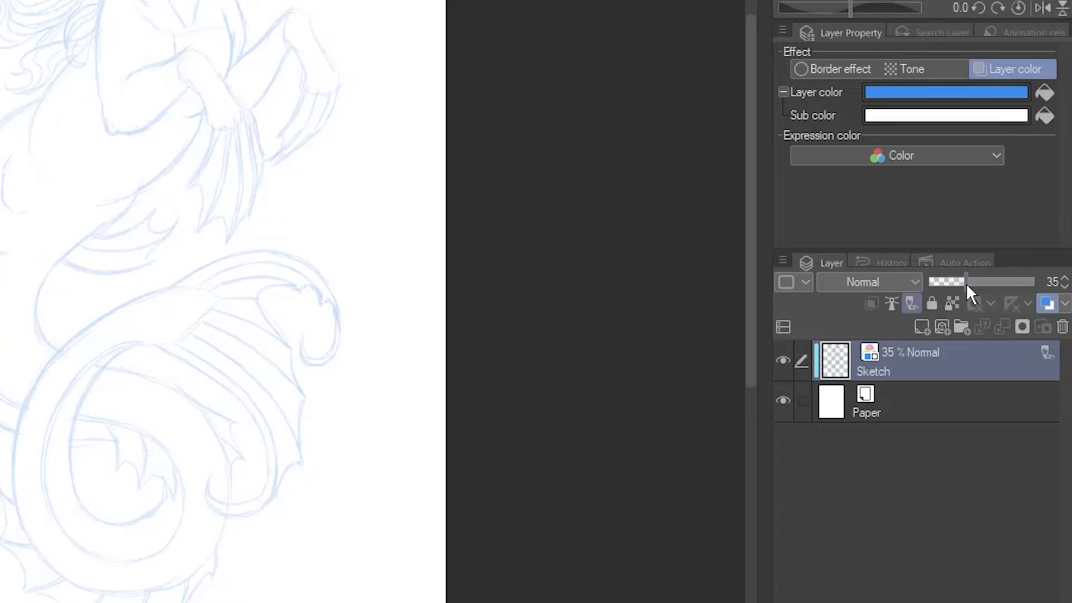
click(924, 327)
double_click(873, 371)
text(Lineart)
key(Return)
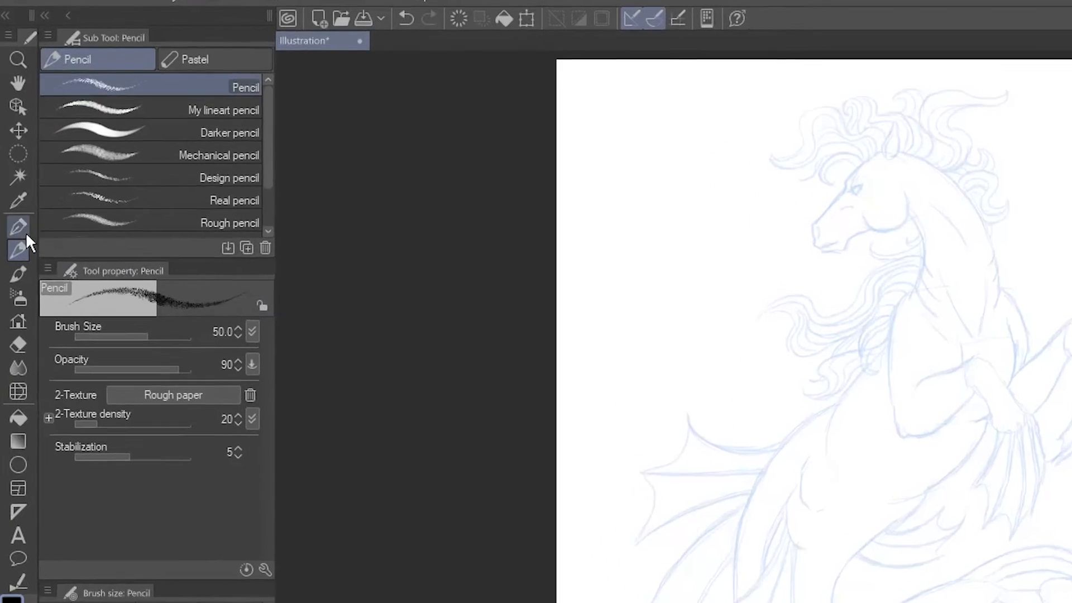
click(12, 158)
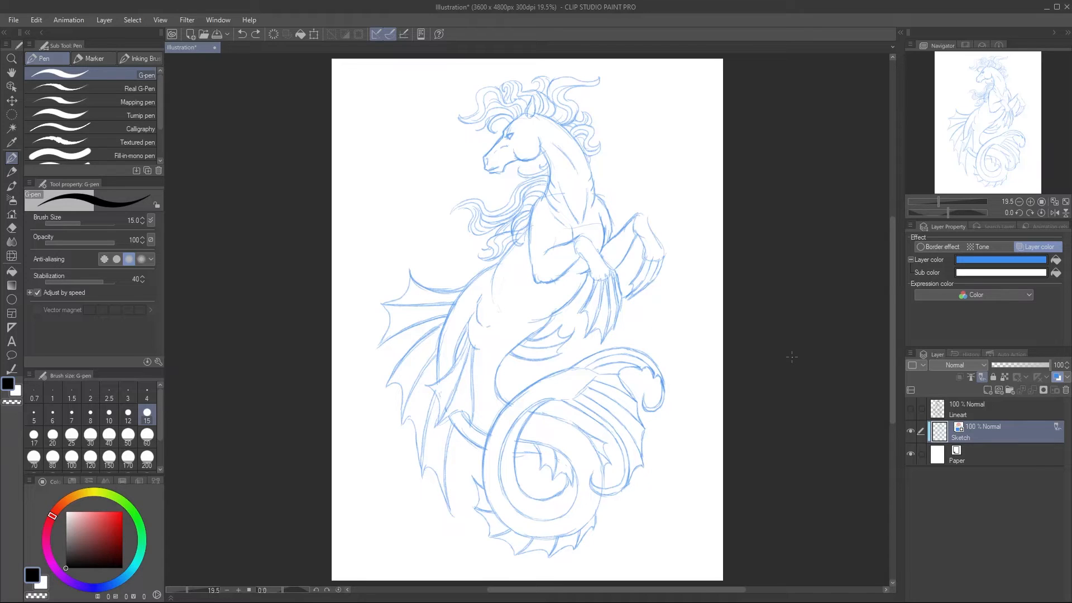
Step: Change the Sketch layer's layer color to dark blue, hex 284F80
click(976, 260)
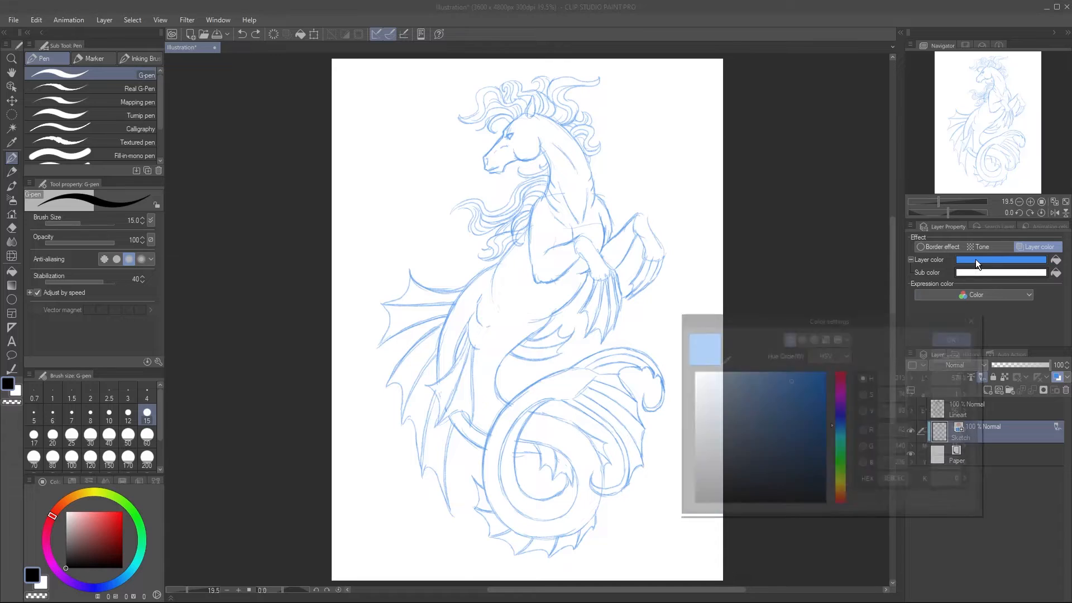
click(786, 435)
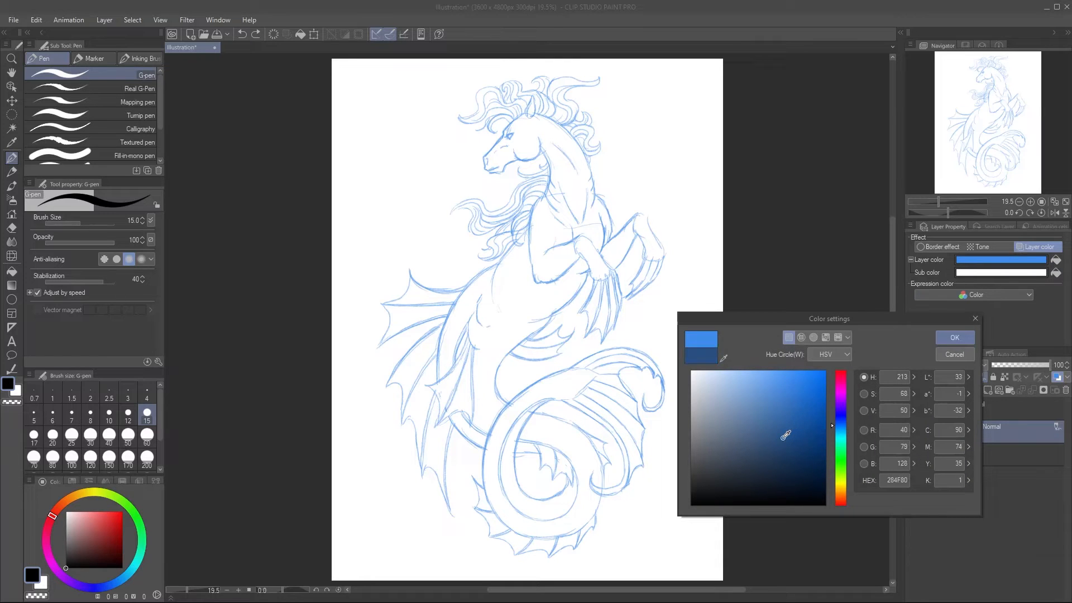
click(939, 339)
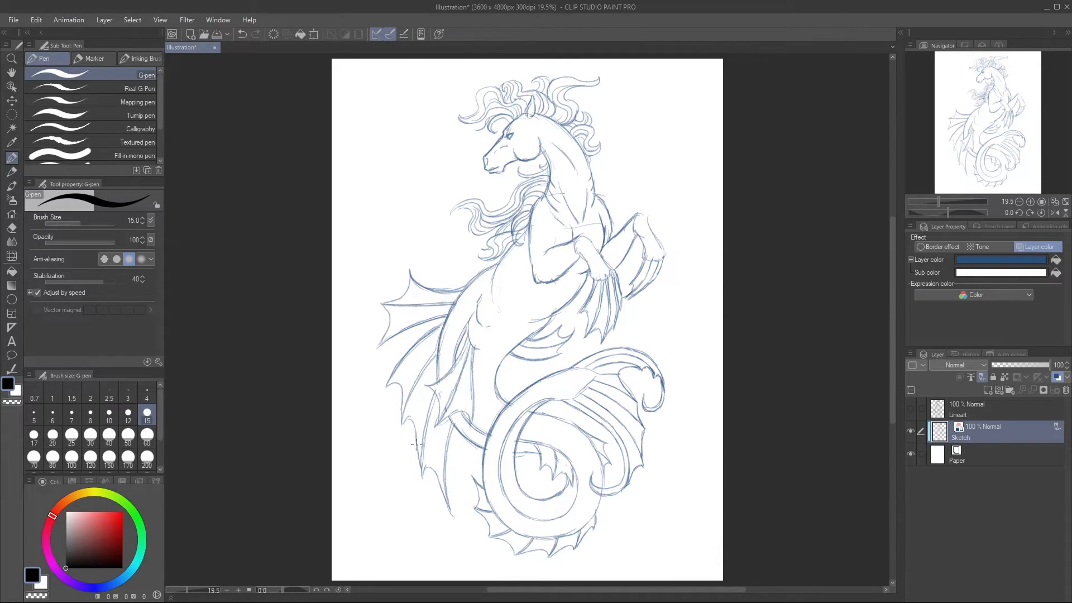
Step: Pick pure red as the drawing color and apply it as the Sketch layer's layer color
drag(90, 533, 128, 510)
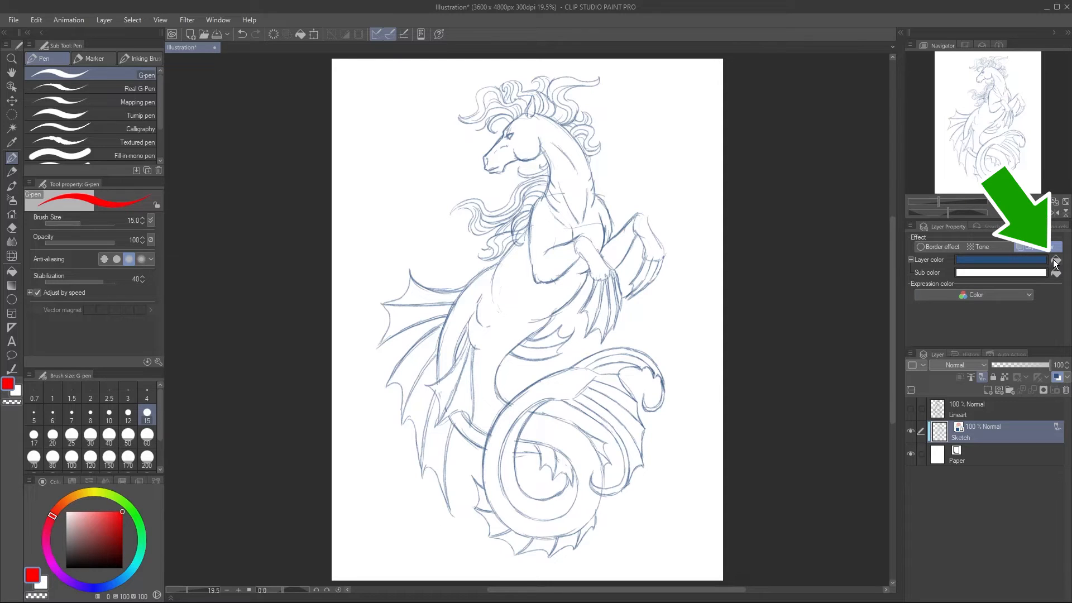
click(1055, 262)
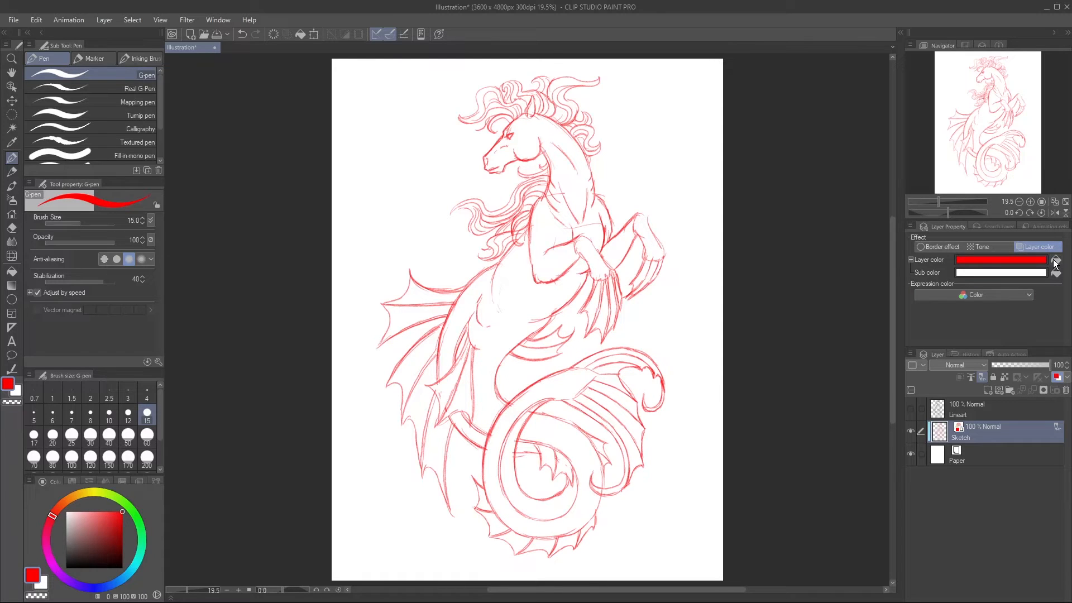
Step: Choose magenta as the Sketch layer's layer color through the color settings
click(1068, 379)
click(1058, 392)
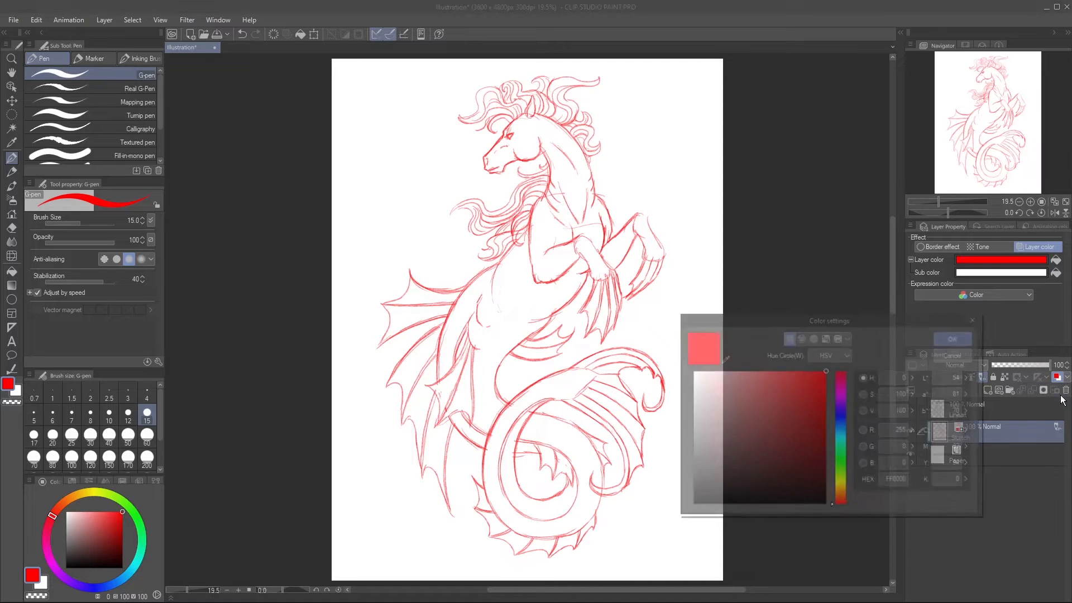
click(848, 393)
click(950, 338)
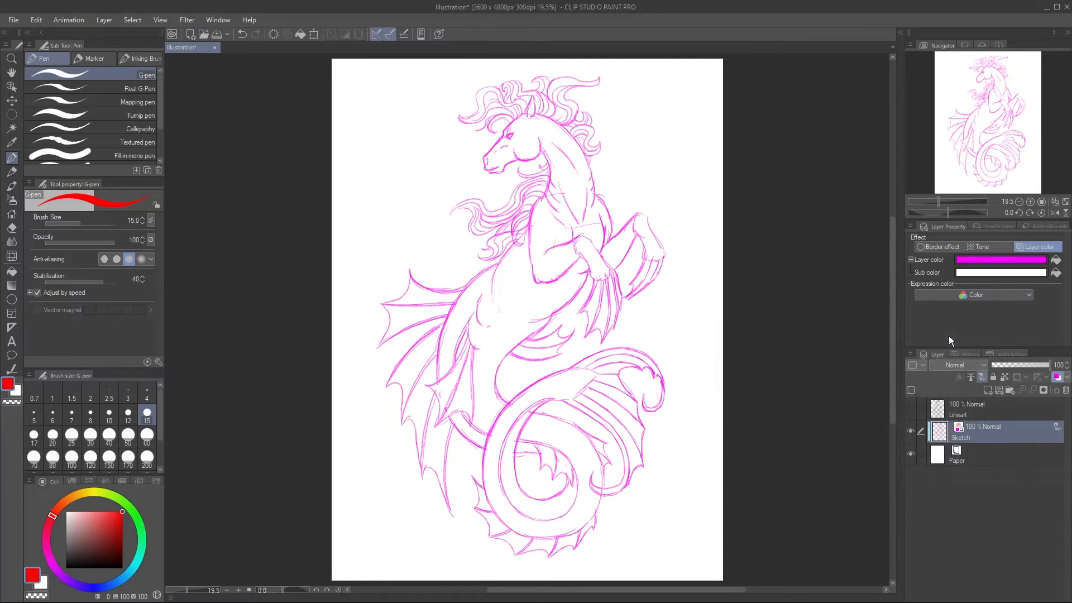
Step: Reset the drawing color to black and toggle the Sketch layer's Layer color effect off and back on
key(d)
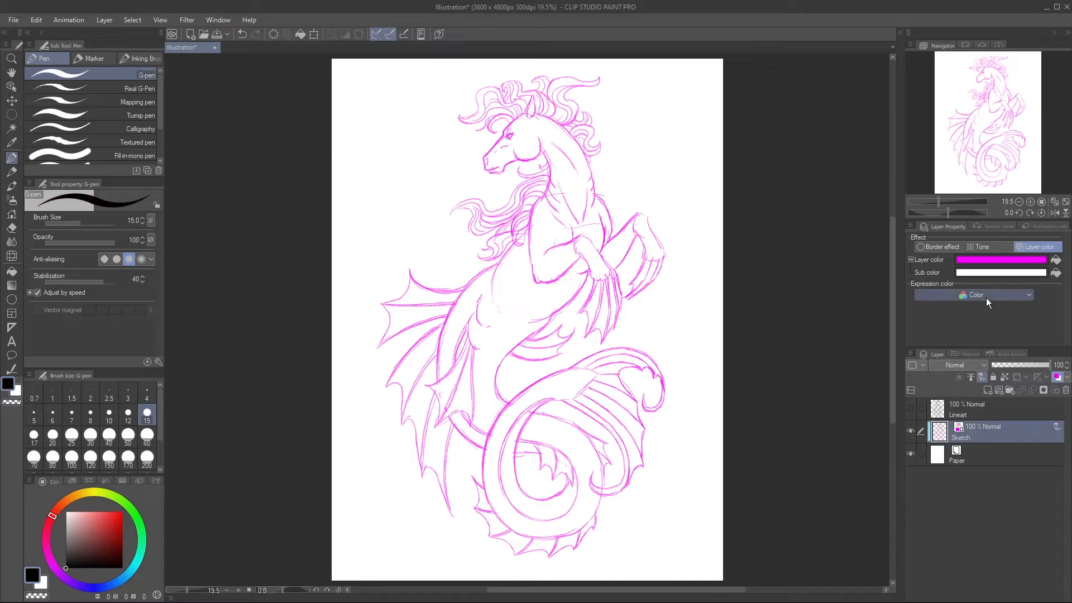
click(1036, 247)
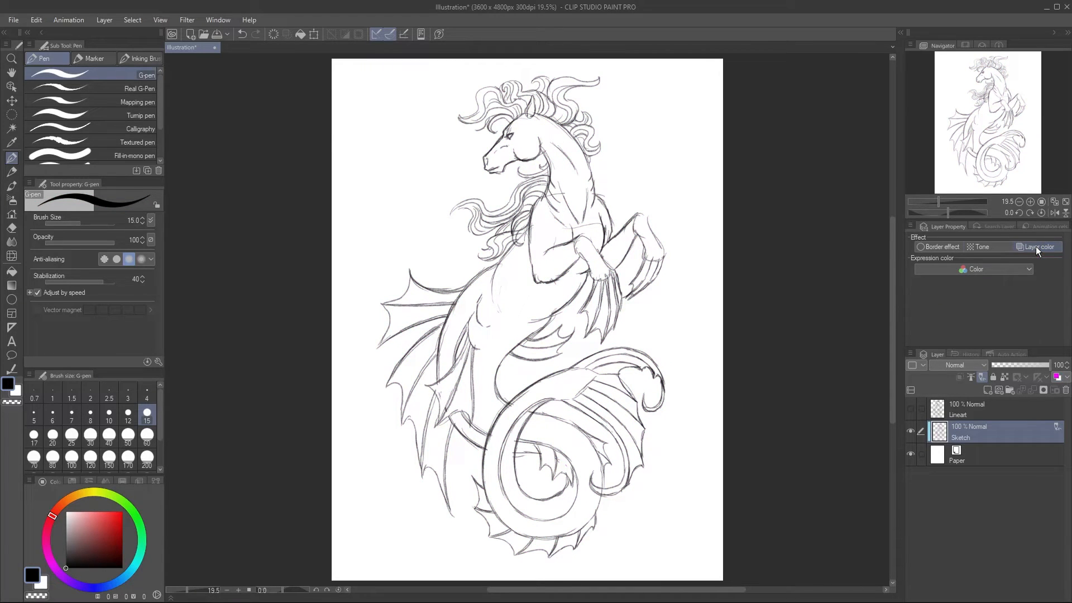
click(1037, 247)
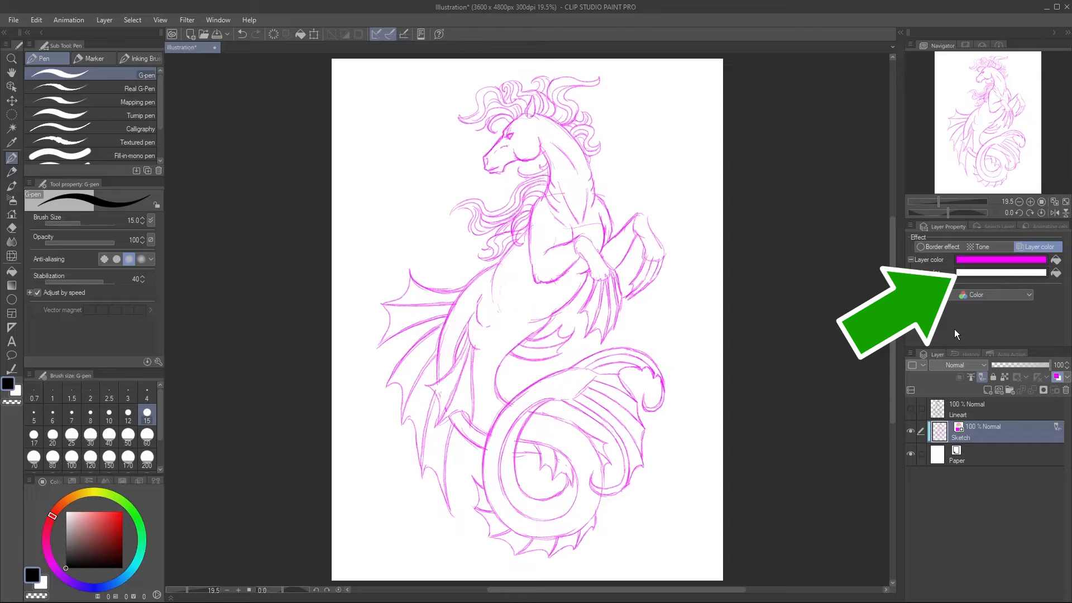
Step: Set the Sketch layer's sub color to bright green
click(996, 273)
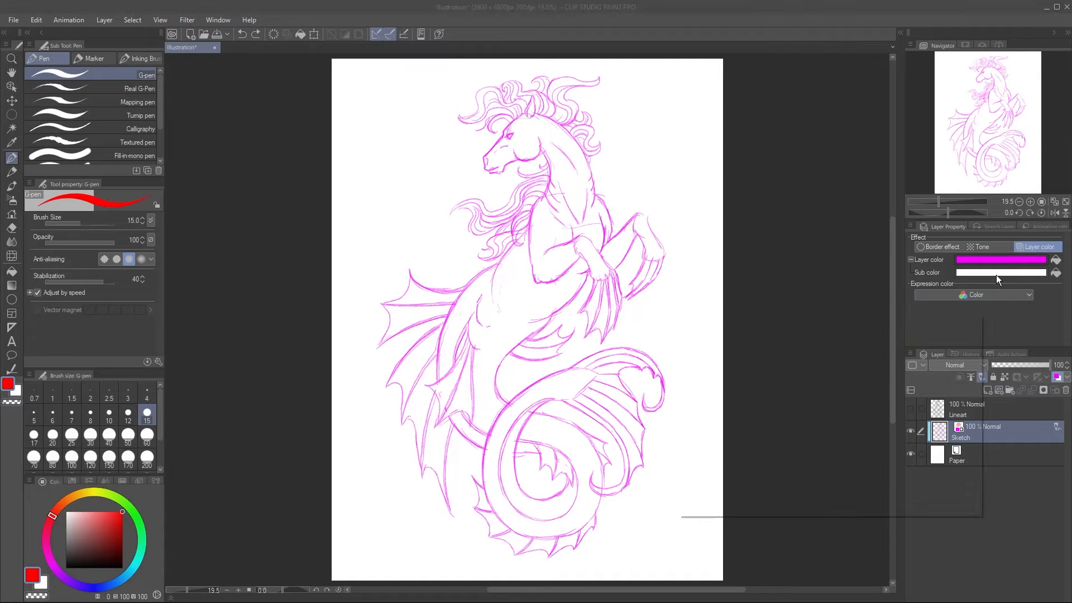
click(843, 459)
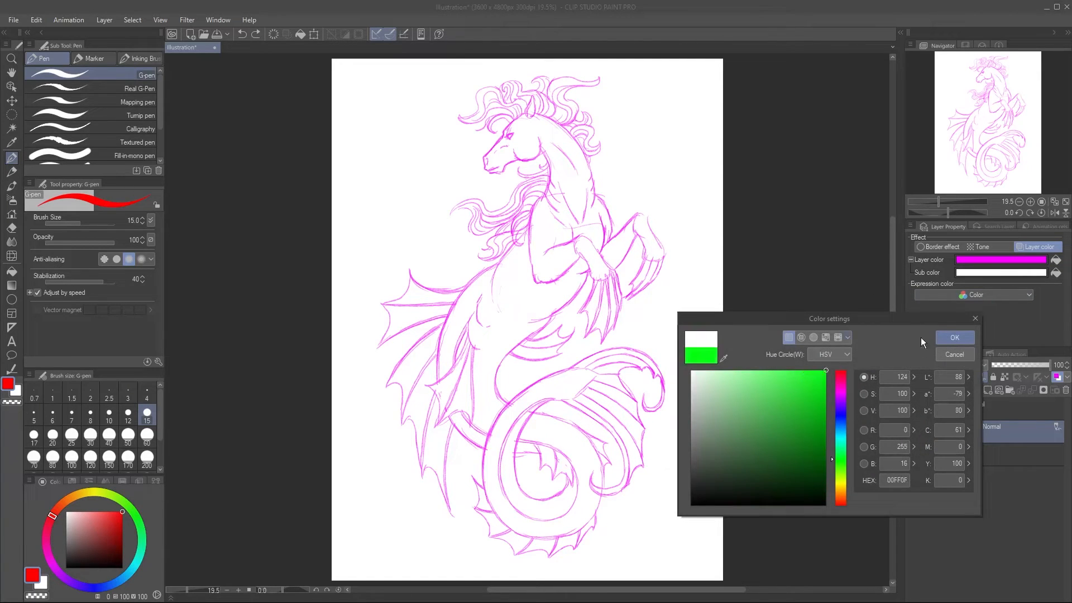
click(951, 337)
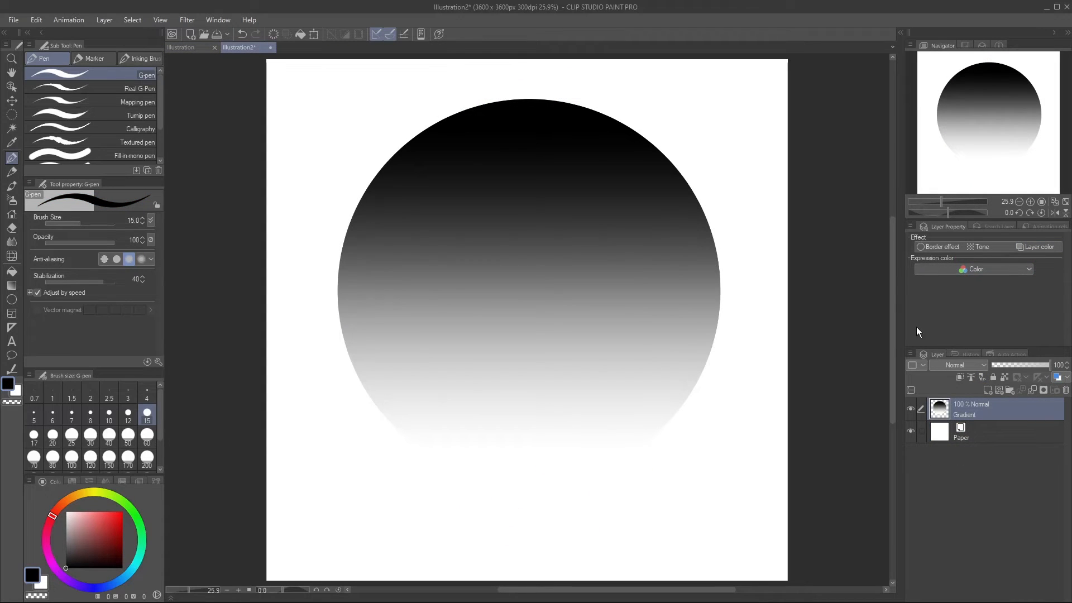
Step: Turn on the Layer color effect for the Gradient layer and set its sub color to bright green (#0FFF00)
click(1029, 247)
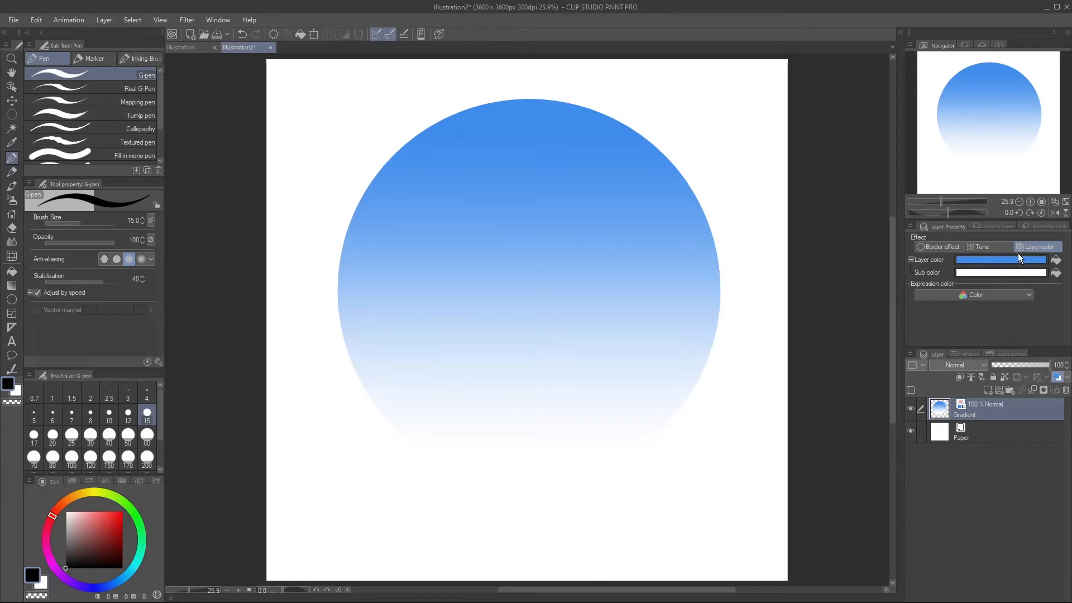
click(998, 273)
click(841, 462)
click(802, 420)
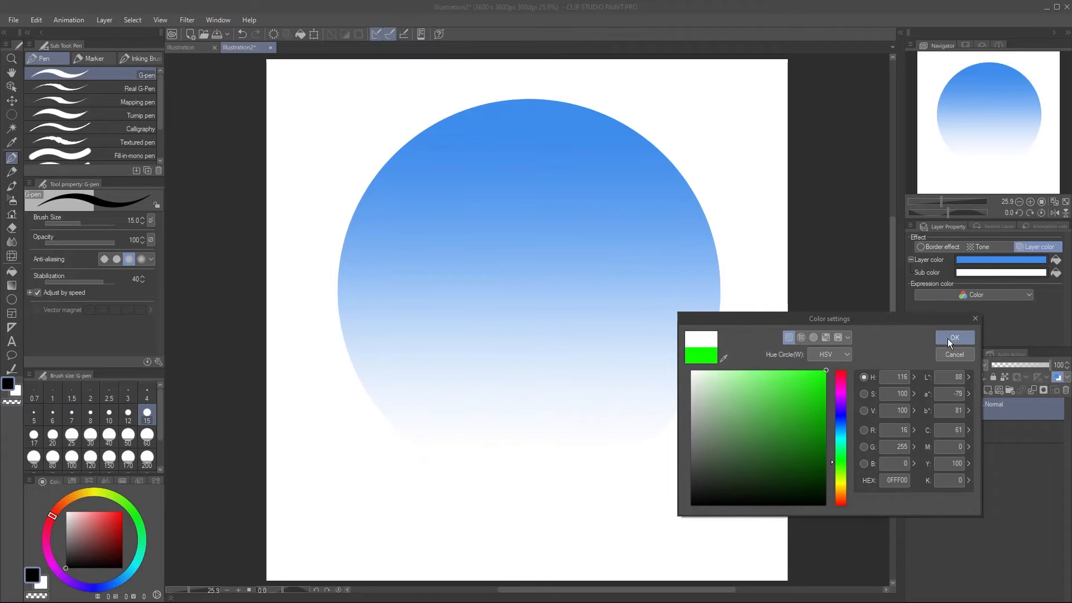
click(949, 337)
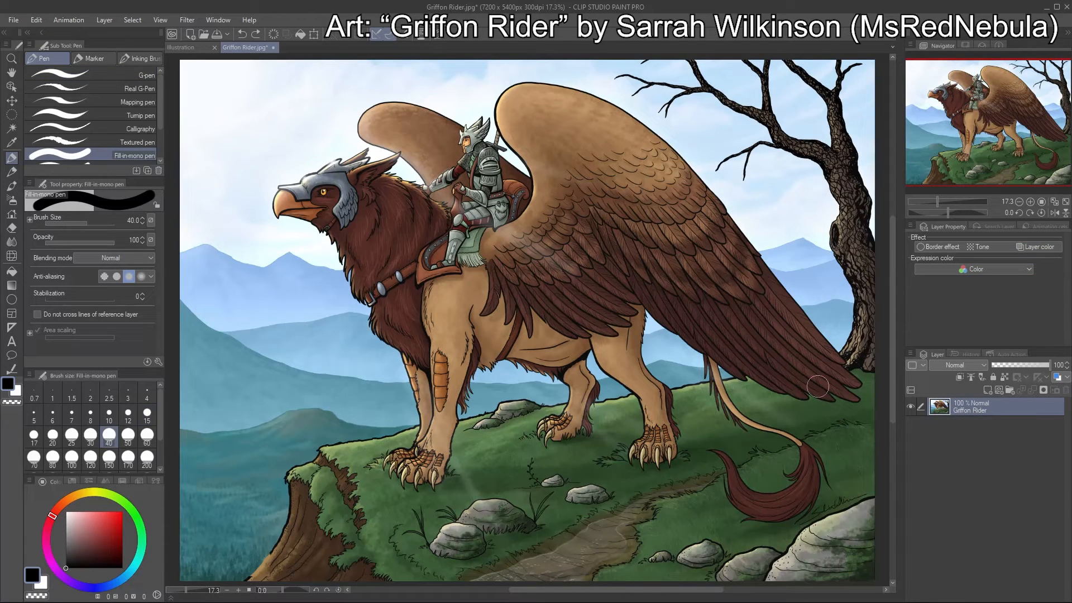
Step: Turn on the Layer color effect for the Griffon Rider layer and set its layer color to black
click(1034, 245)
click(998, 261)
drag(777, 407, 694, 505)
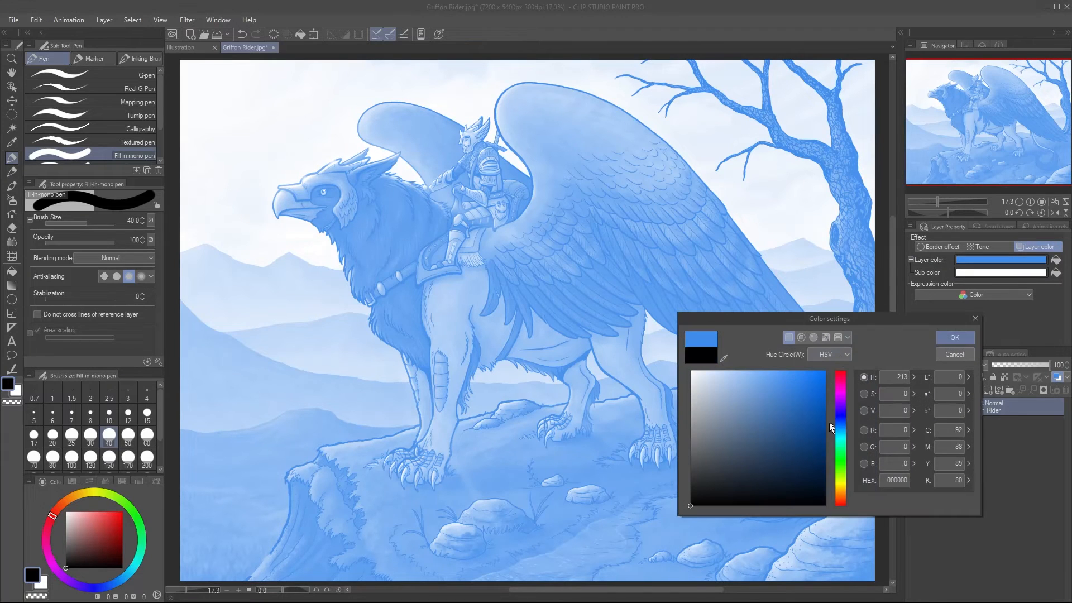
click(946, 336)
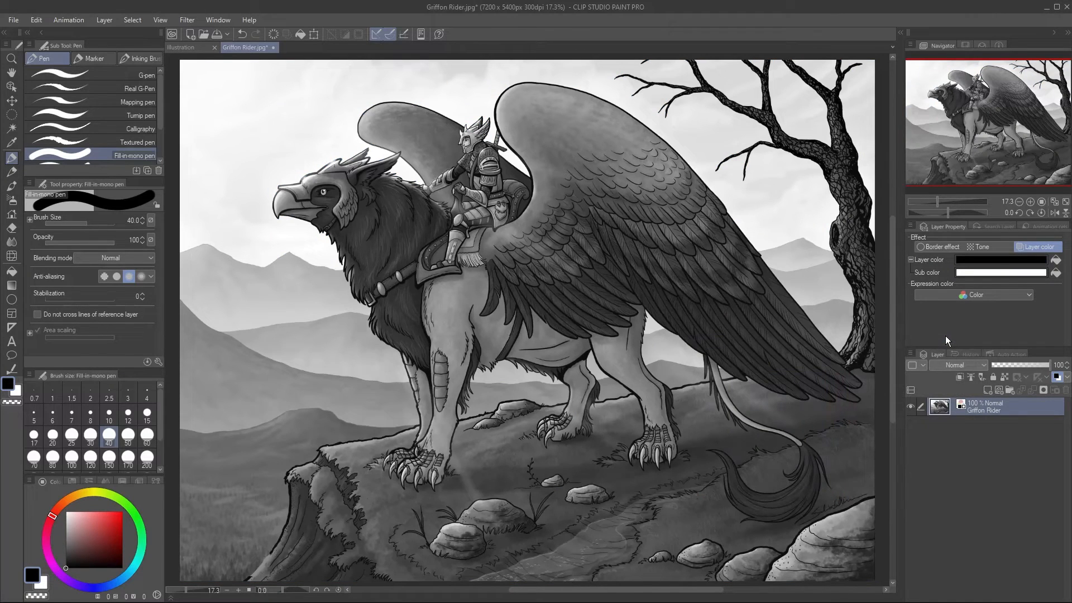
Step: Set the Griffon Rider layer's layer color to brown #551C00 and its sub color to tan #FDD790
click(992, 260)
click(841, 497)
click(825, 459)
click(952, 337)
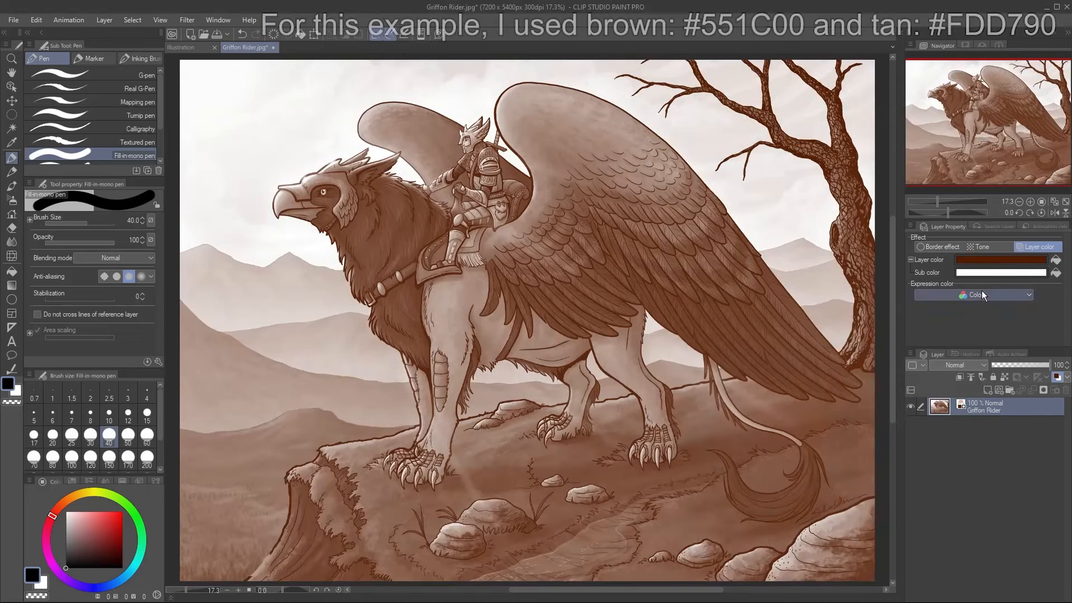
click(999, 273)
click(964, 341)
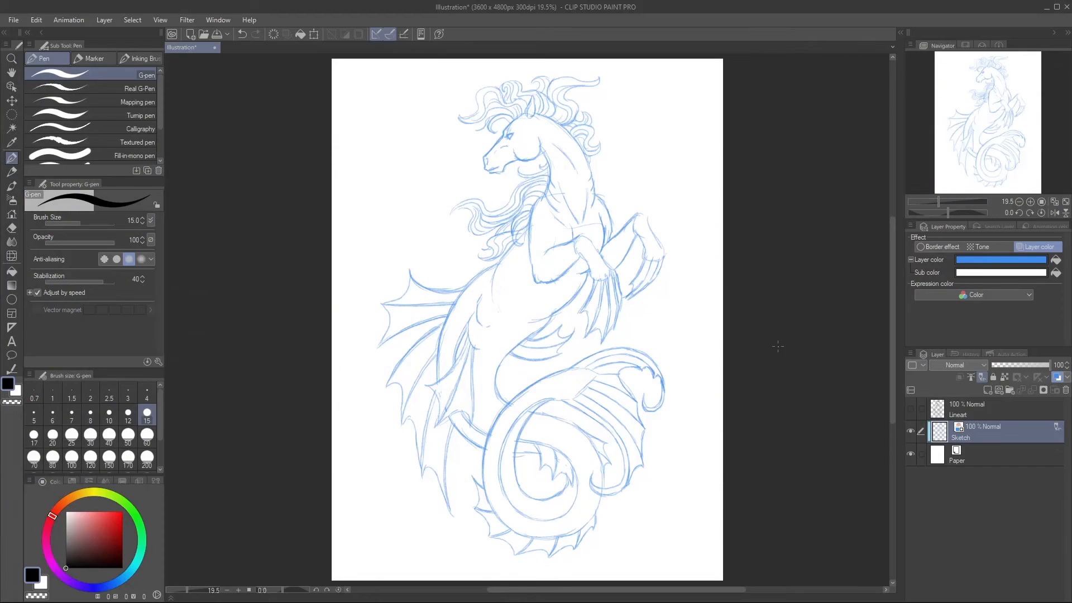
Step: Set the Sketch layer's layer color to a muted grayish blue (#7B9BC3)
click(974, 260)
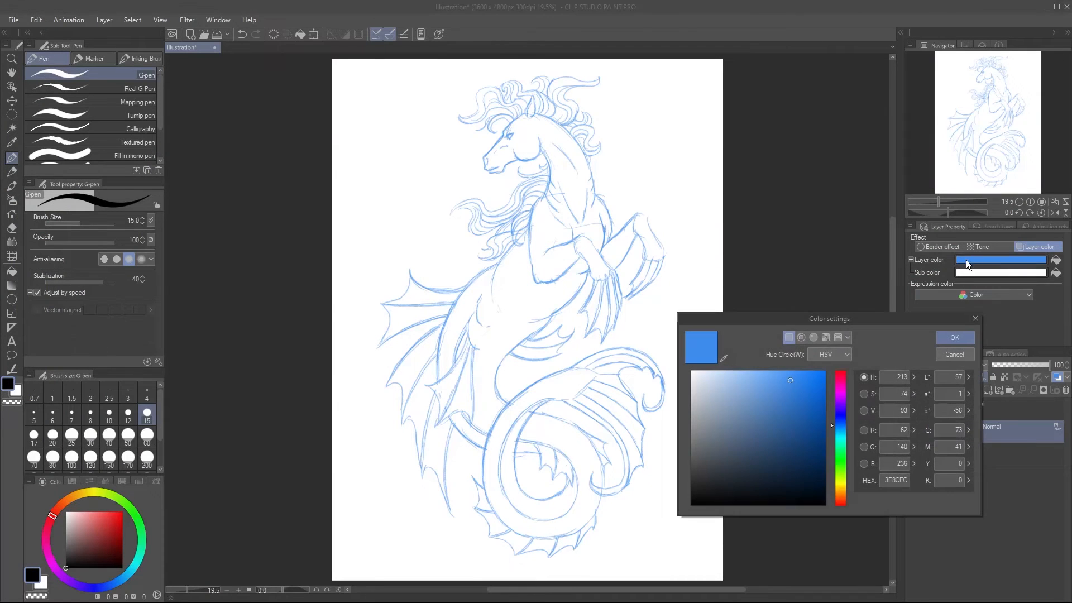
click(743, 402)
click(950, 338)
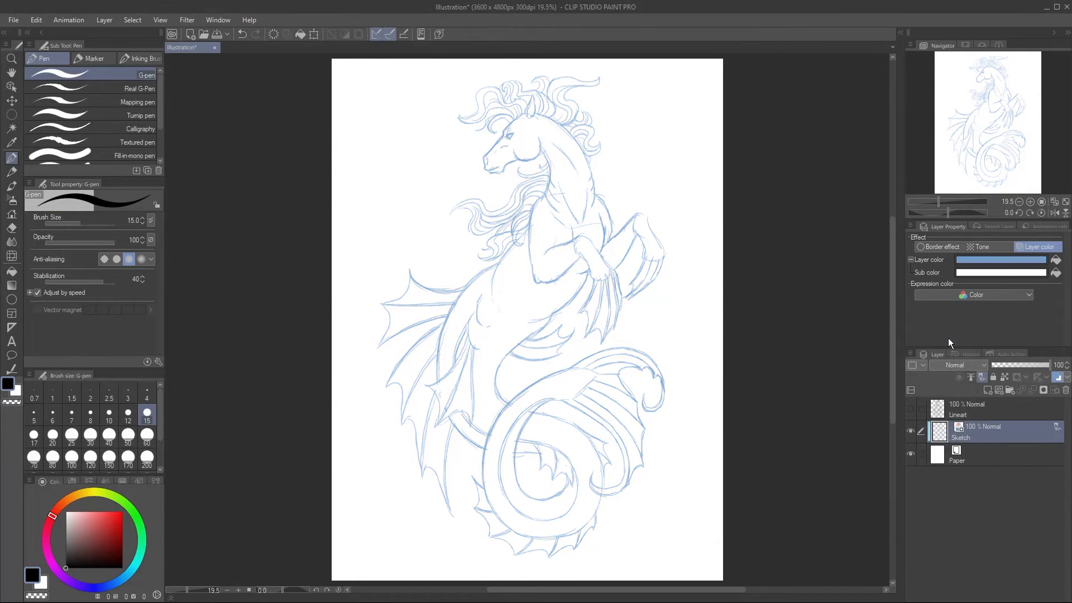
Step: Match the Sketch layer's sub color to its muted blue layer color by sampling that color with the eyedropper
click(976, 273)
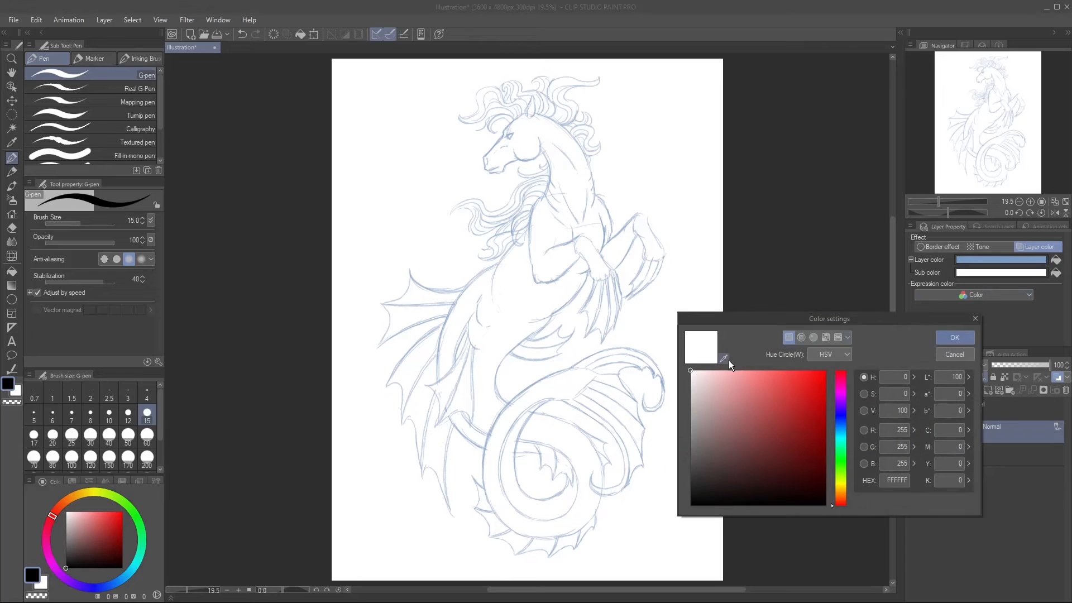
click(724, 358)
click(969, 261)
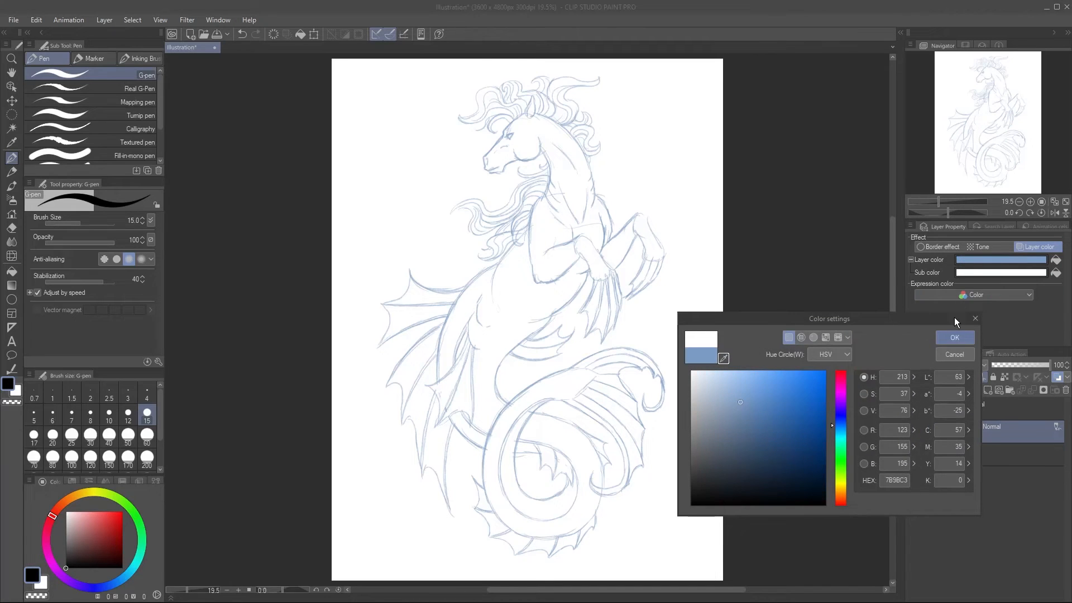
click(954, 337)
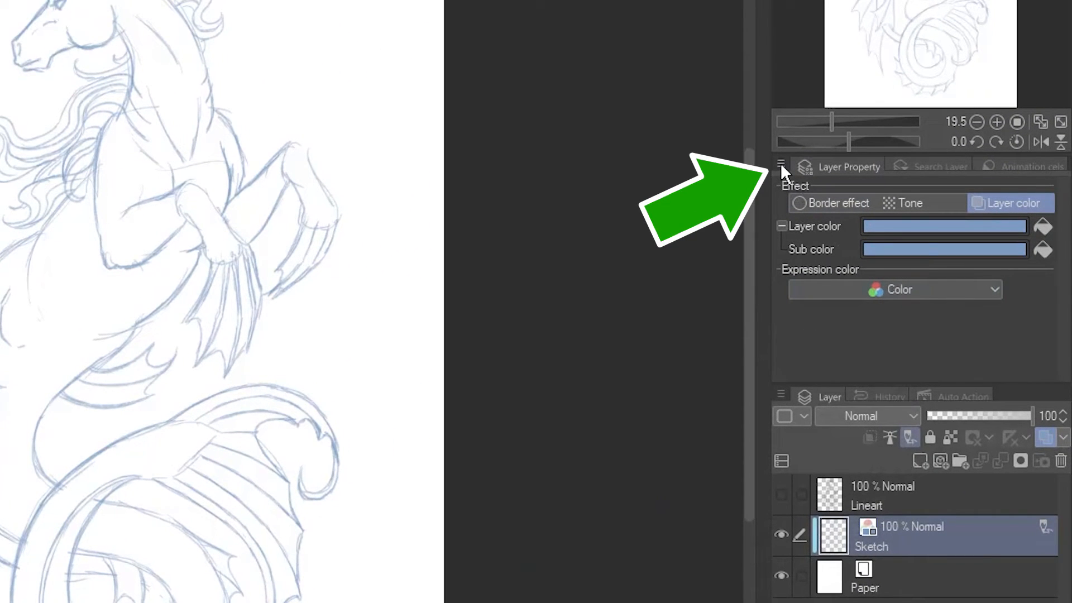
Step: Save the current Layer color settings as the default layer property for raster layers
click(781, 164)
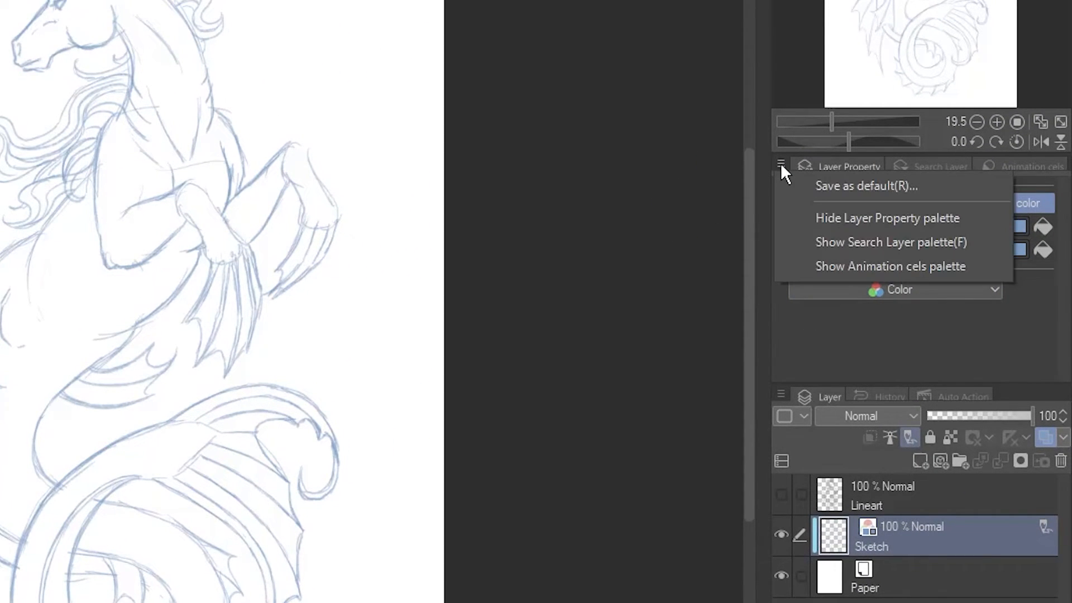
click(805, 181)
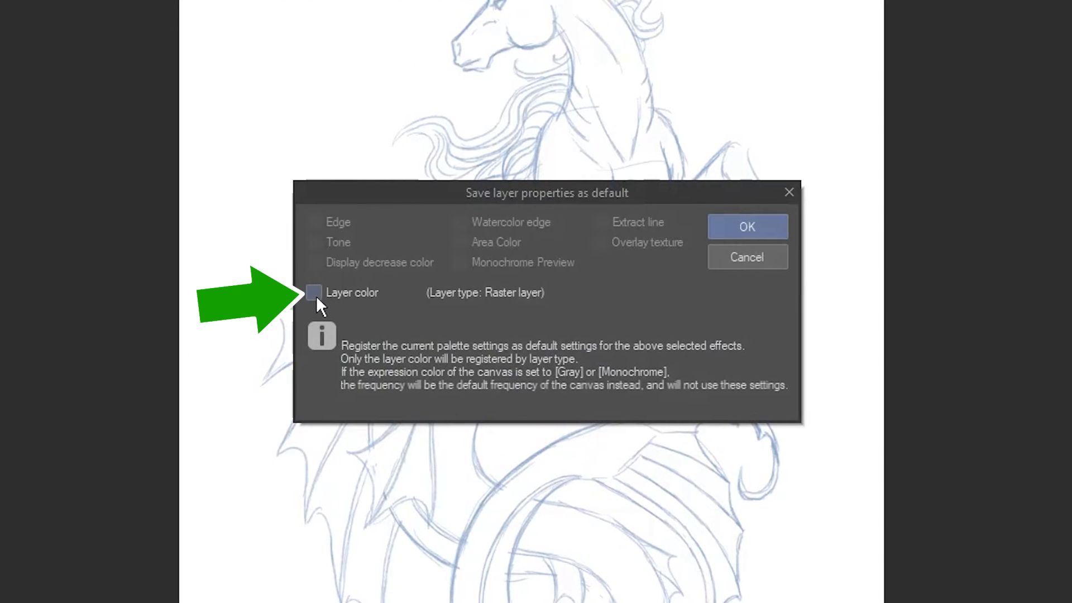
click(314, 293)
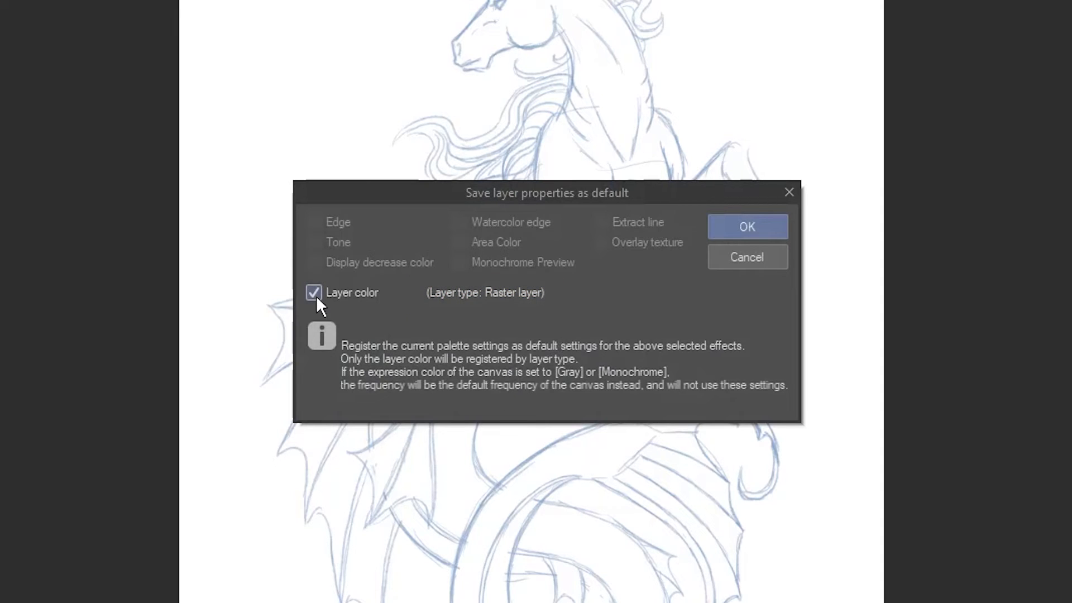
click(727, 220)
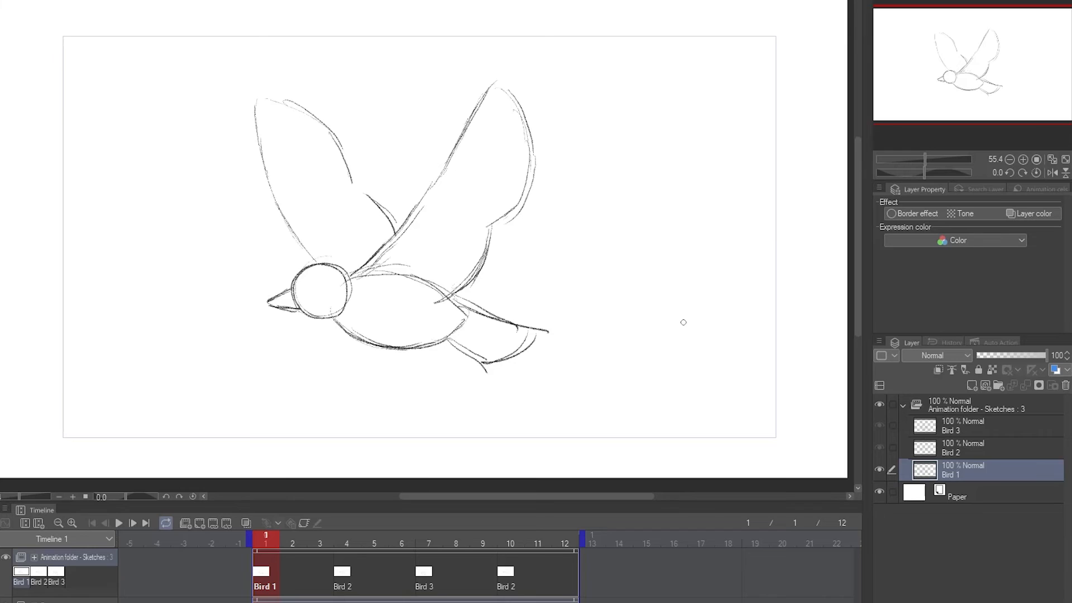
Step: Turn on the Layer color effect for the whole Sketches animation folder and play the bird animation
click(949, 405)
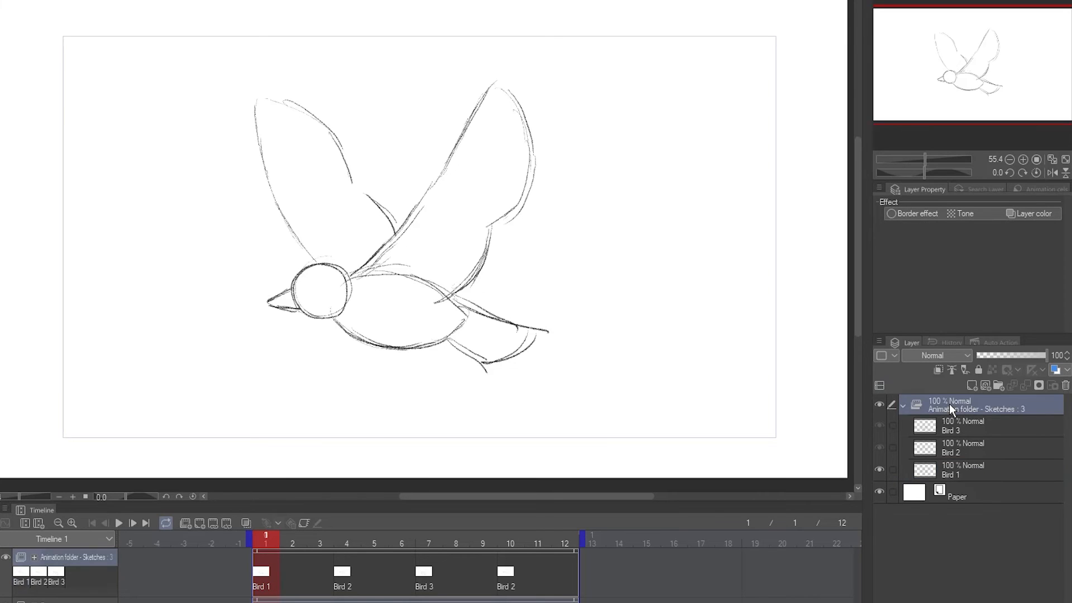
click(1026, 213)
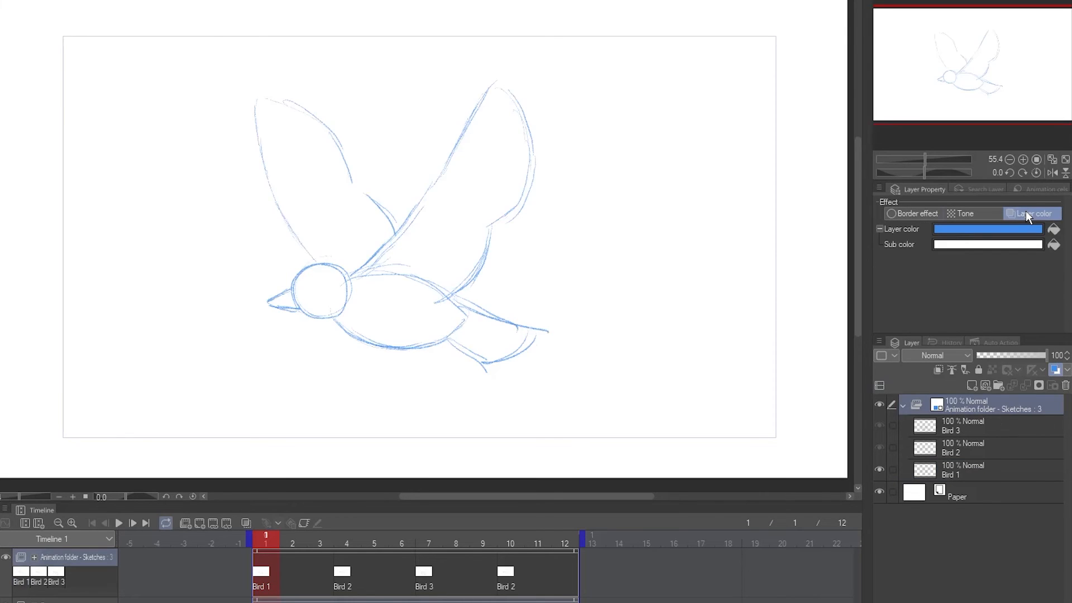
click(118, 522)
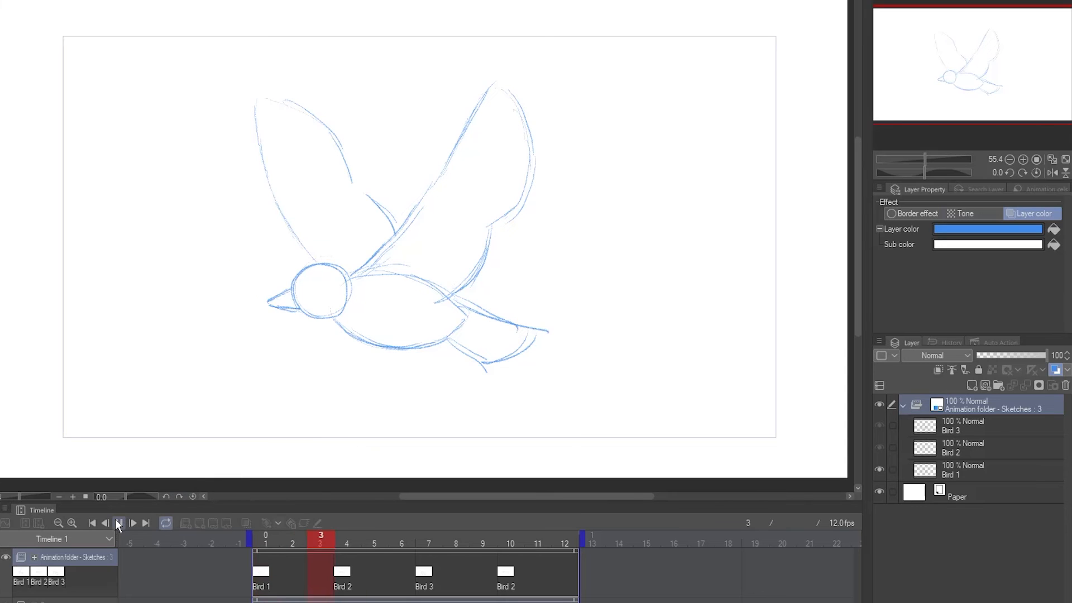